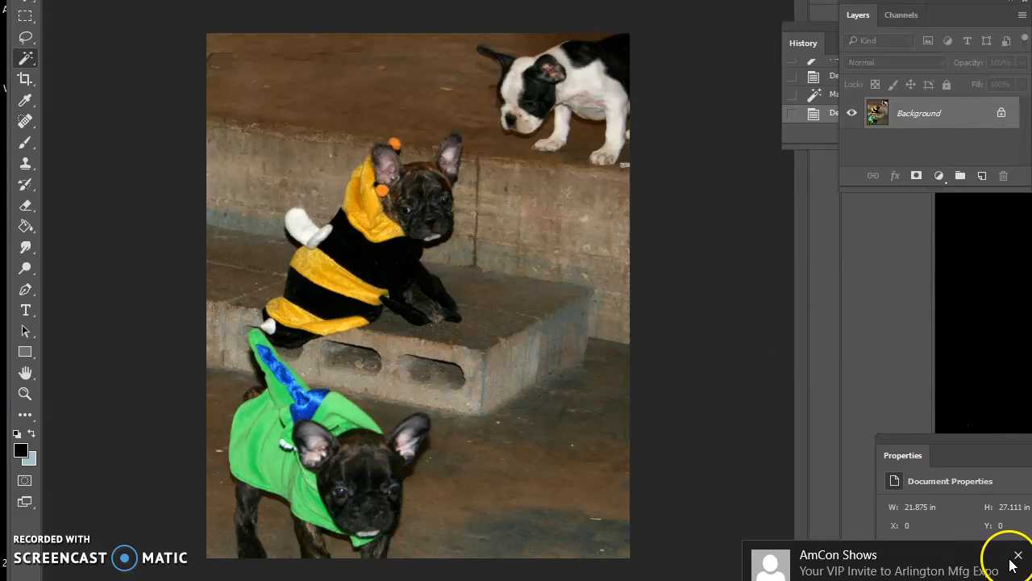
Convert the photo's locked Background into a regular editable layer.
{"action": "left_click", "coordinate": [1019, 557]}
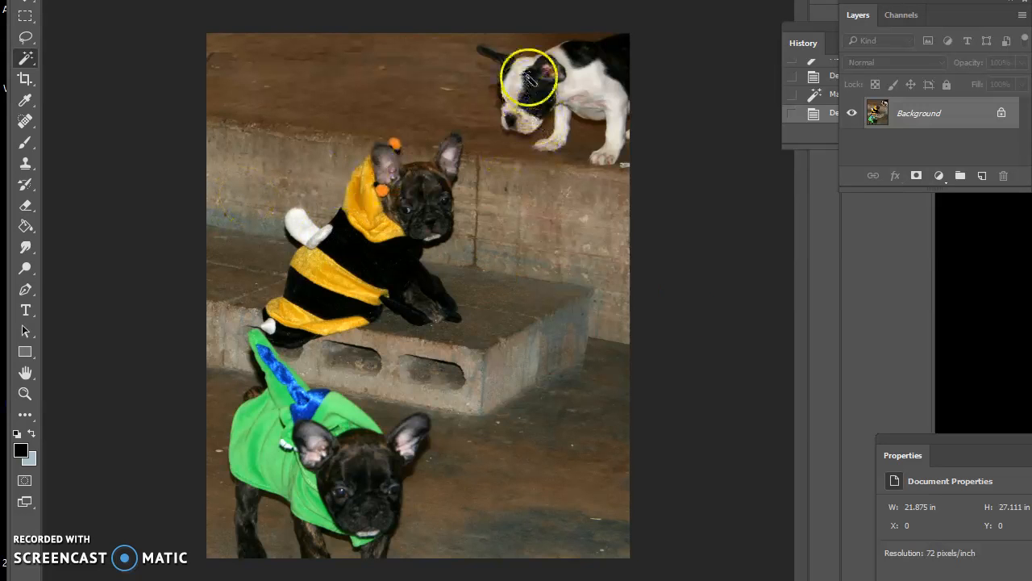
{"action": "left_click_drag", "start_coordinate": [529, 0], "coordinate": [531, 15]}
{"action": "left_click_drag", "start_coordinate": [630, 0], "coordinate": [624, 0]}
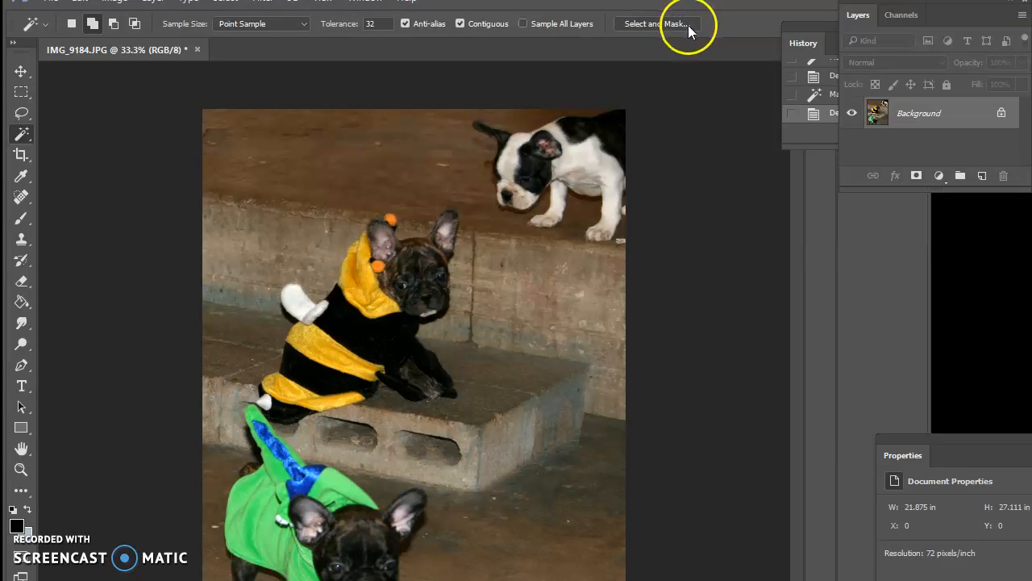
{"action": "mouse_move", "coordinate": [709, 6]}
{"action": "left_mouse_down"}
{"action": "mouse_move", "coordinate": [710, 23]}
{"action": "mouse_move", "coordinate": [717, 12]}
{"action": "left_mouse_up"}
{"action": "left_click", "coordinate": [330, 5]}
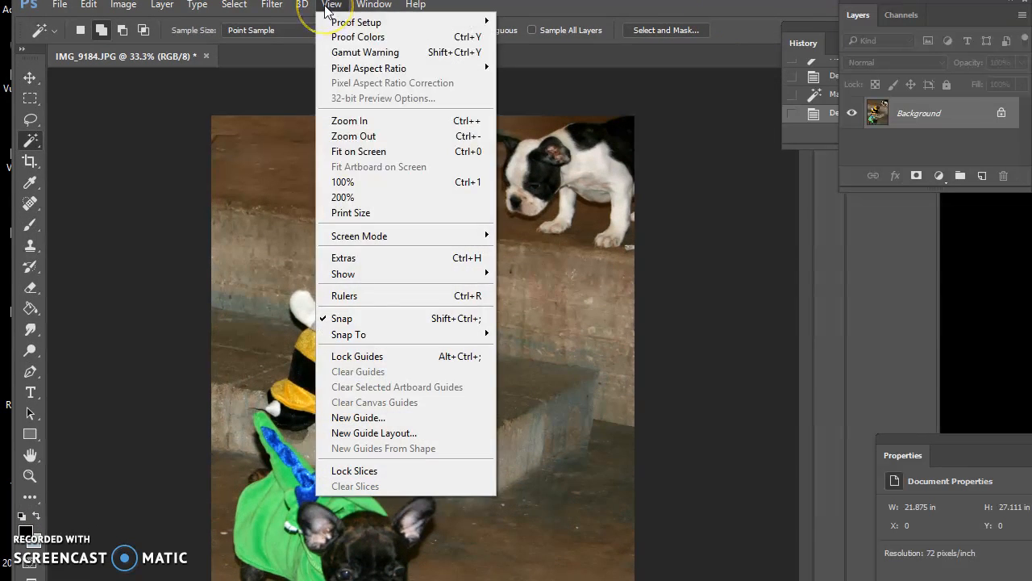
{"action": "left_click", "coordinate": [346, 135]}
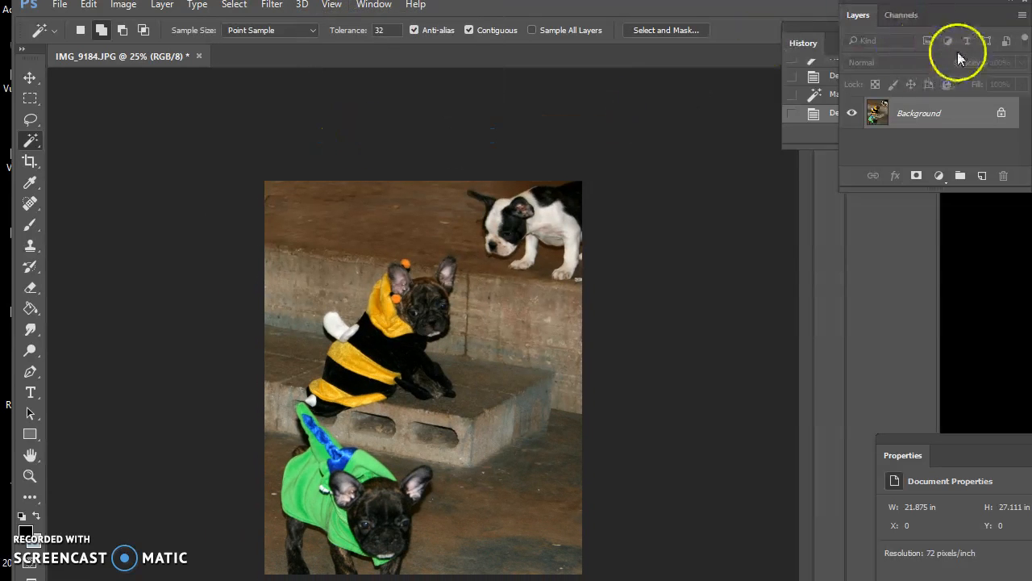
{"action": "left_click", "coordinate": [1001, 118]}
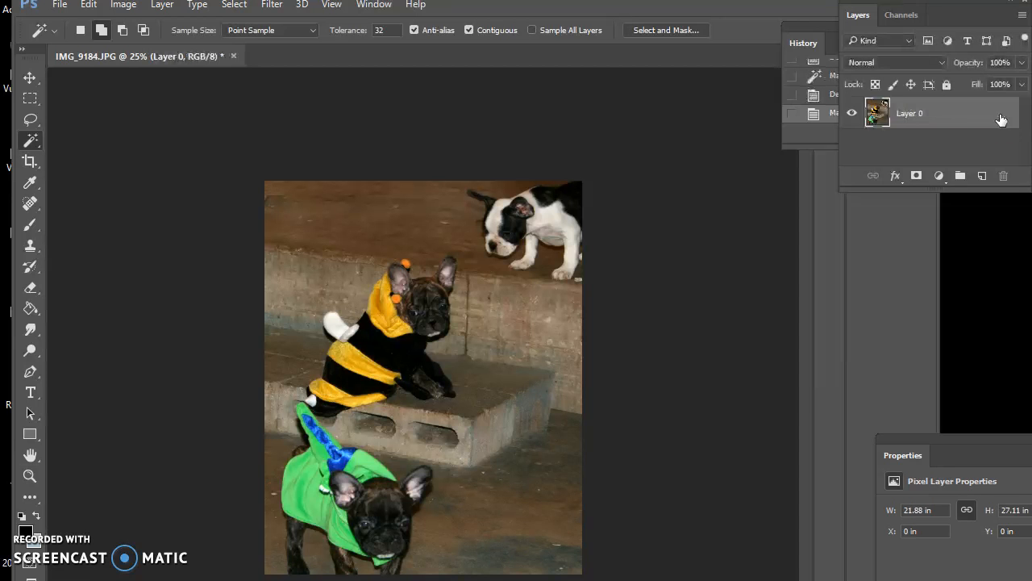
{"action": "double_click", "coordinate": [997, 119]}
{"action": "left_click", "coordinate": [800, 50]}
{"action": "left_click", "coordinate": [408, 217]}
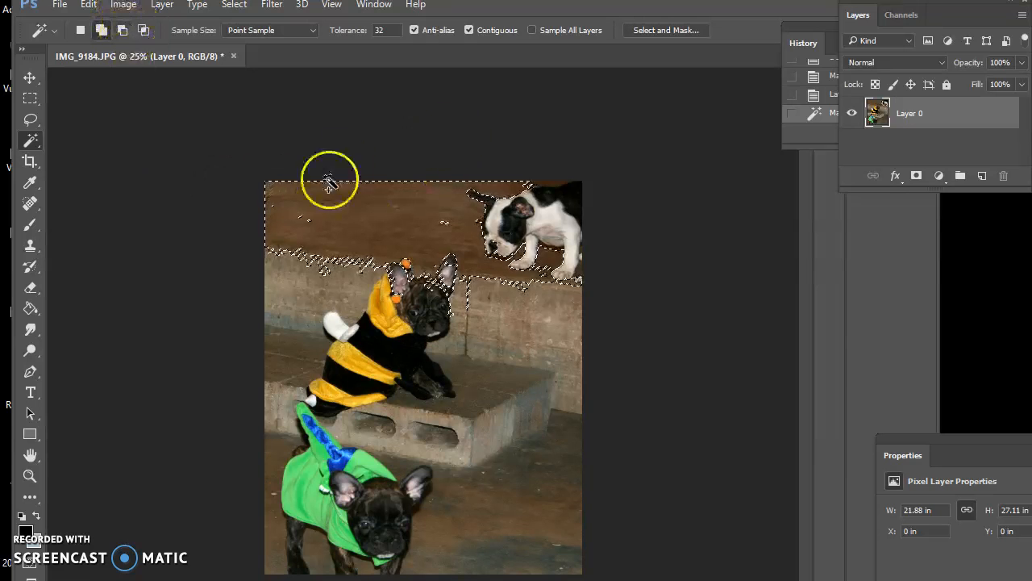
{"action": "left_click", "coordinate": [233, 7]}
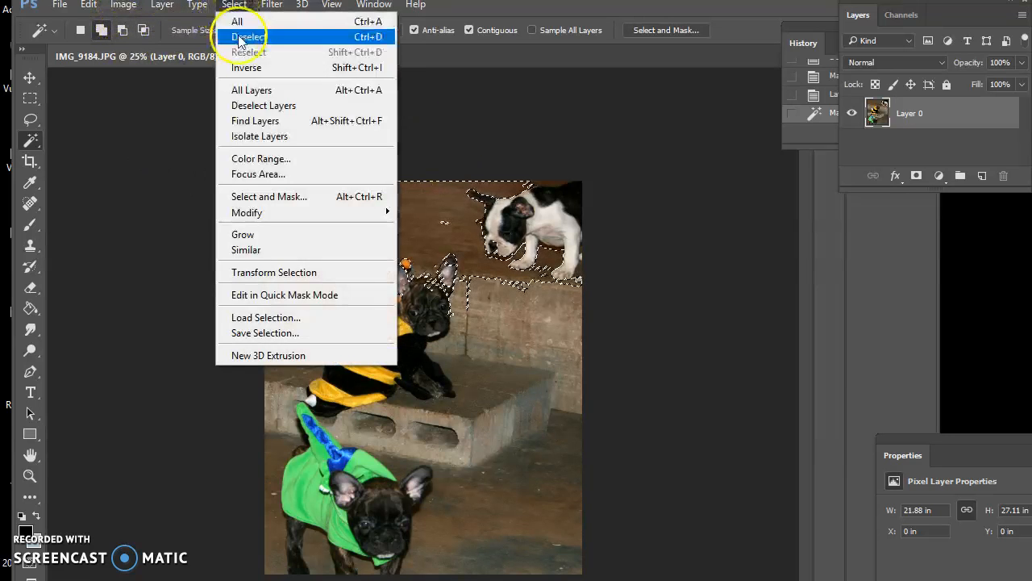
{"action": "left_click", "coordinate": [246, 35]}
Select the brown floor along the top of the photo, behind the dogs, with the Quick Selection tool.
{"action": "left_click", "coordinate": [35, 153]}
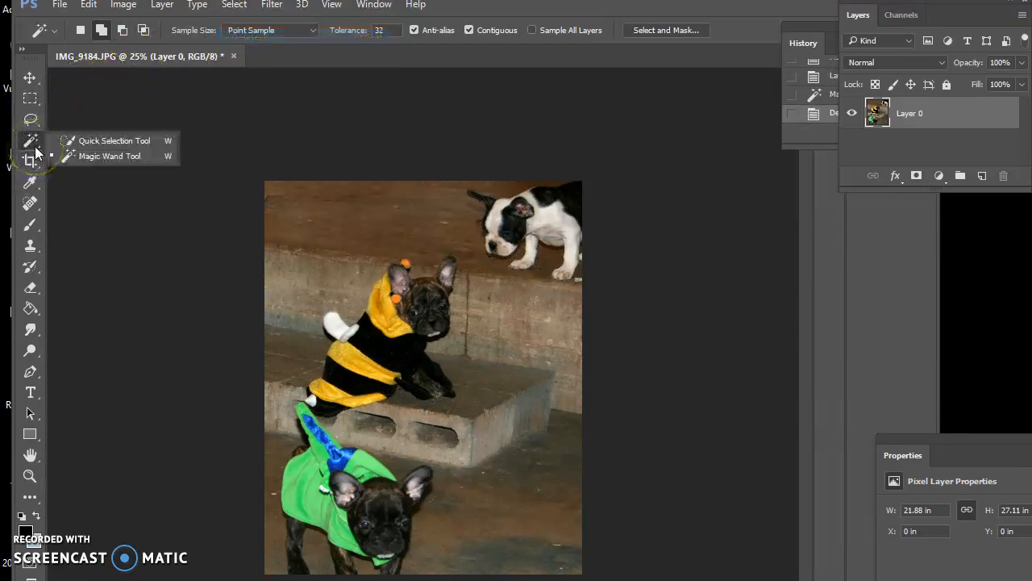
{"action": "left_click", "coordinate": [71, 143]}
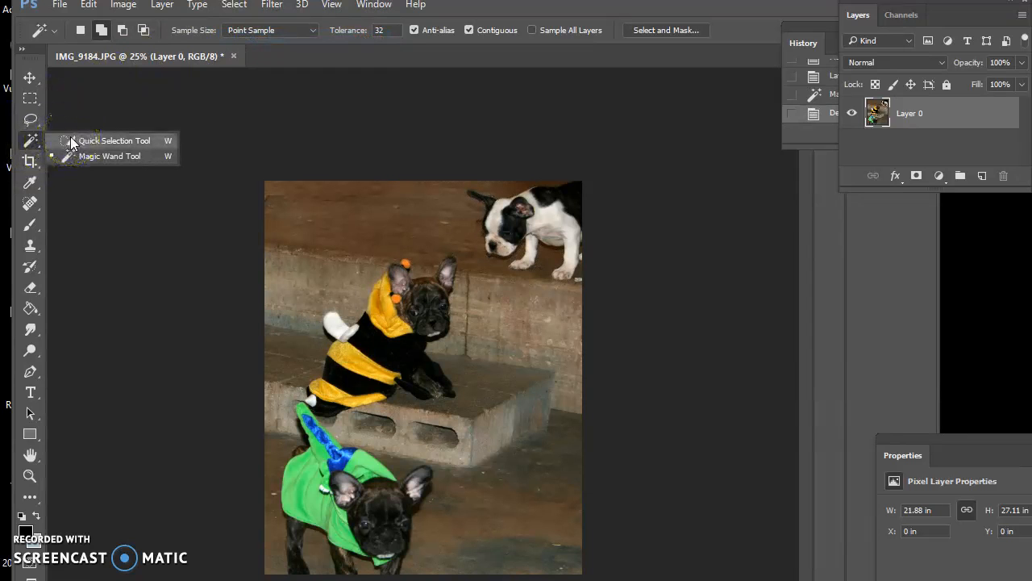
{"action": "left_click", "coordinate": [94, 138]}
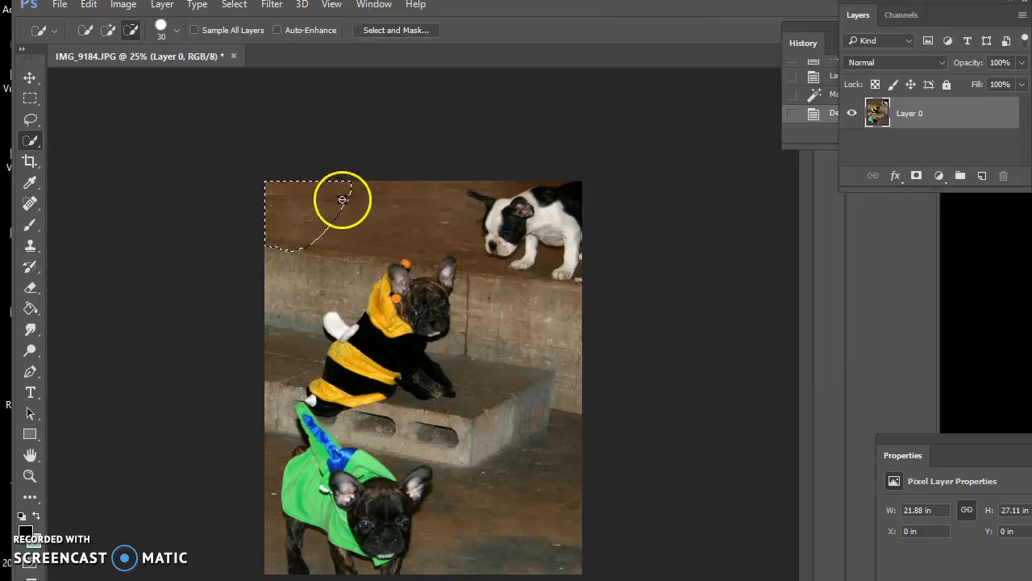
{"action": "left_click", "coordinate": [416, 227]}
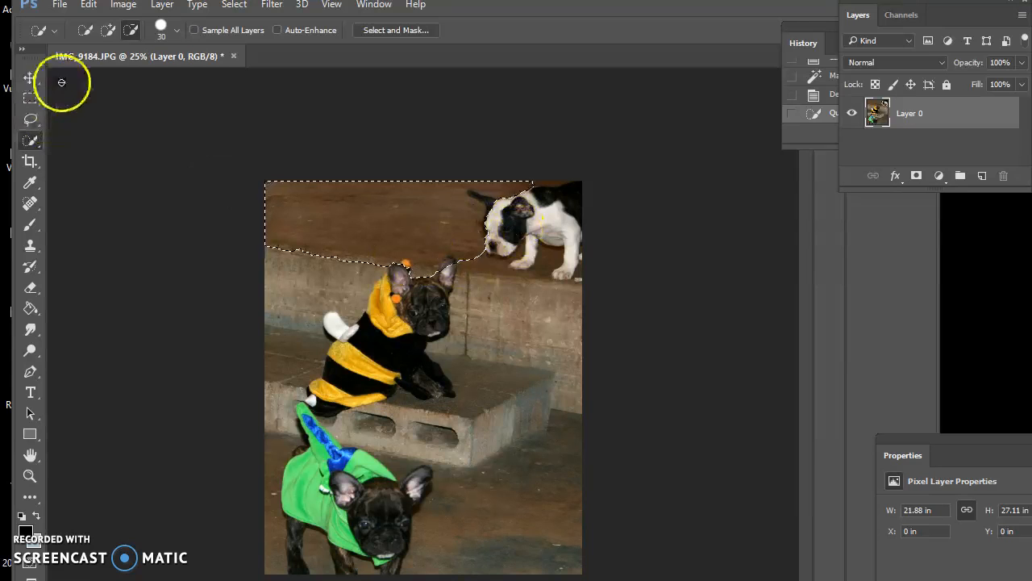
Subtract the bee-costumed dog's ear tip and upper orange pom-pom from the selection, working at 100% zoom.
{"action": "left_click", "coordinate": [105, 34]}
{"action": "left_click", "coordinate": [128, 30]}
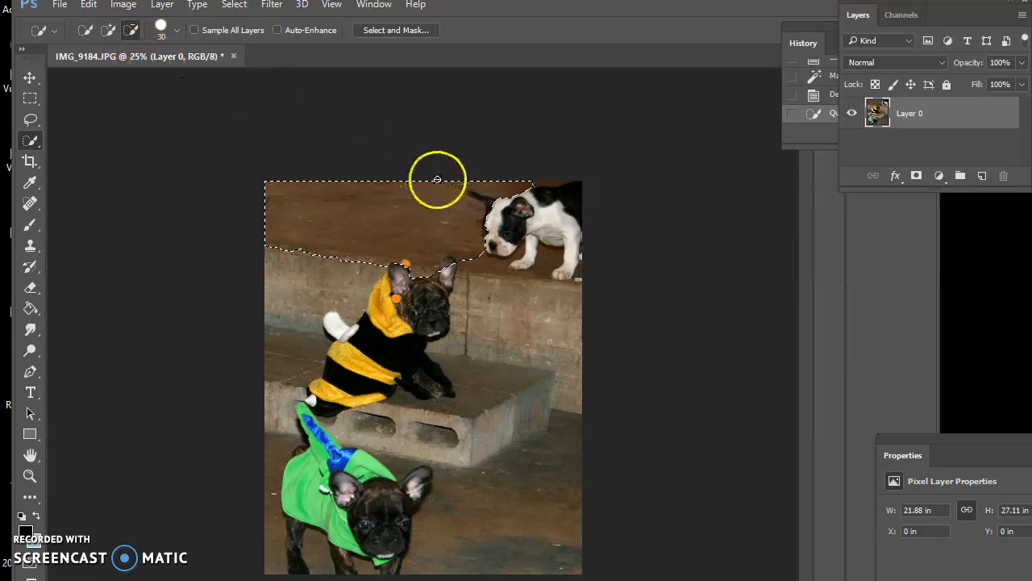
{"action": "left_click", "coordinate": [332, 6]}
{"action": "left_click", "coordinate": [347, 121]}
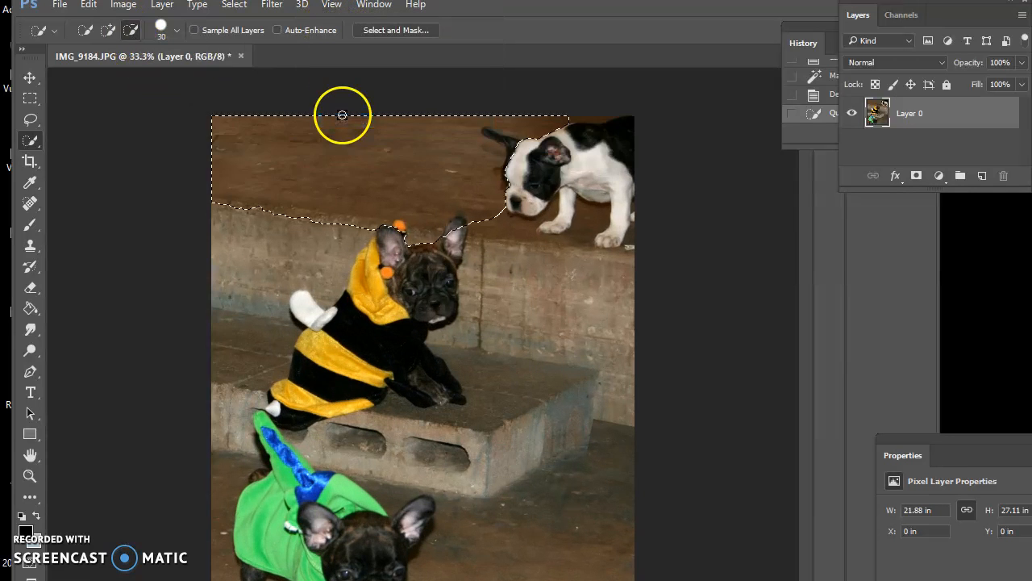
{"action": "left_click", "coordinate": [331, 6]}
{"action": "left_click", "coordinate": [332, 182]}
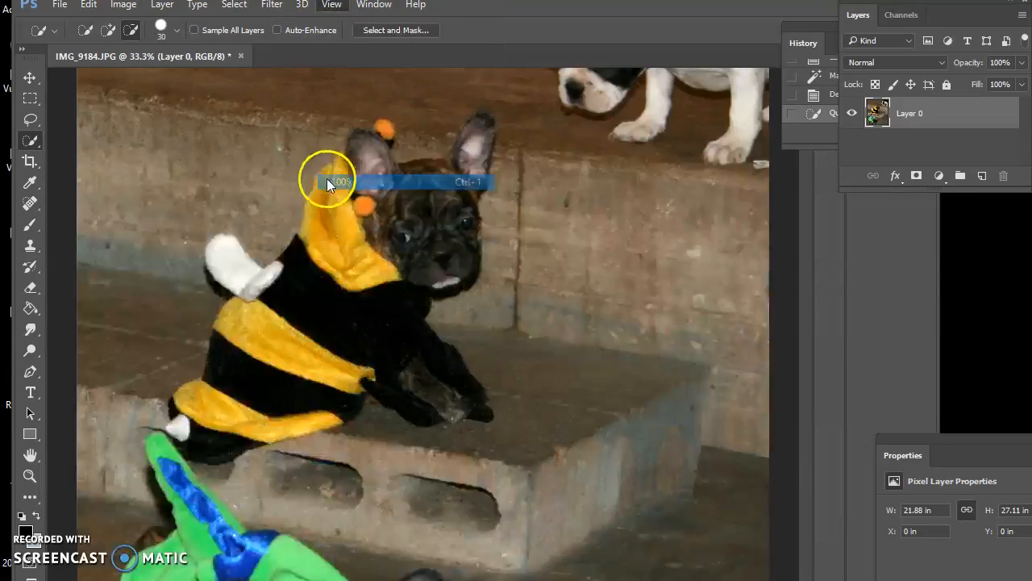
{"action": "left_click_drag", "start_coordinate": [802, 380], "coordinate": [803, 242]}
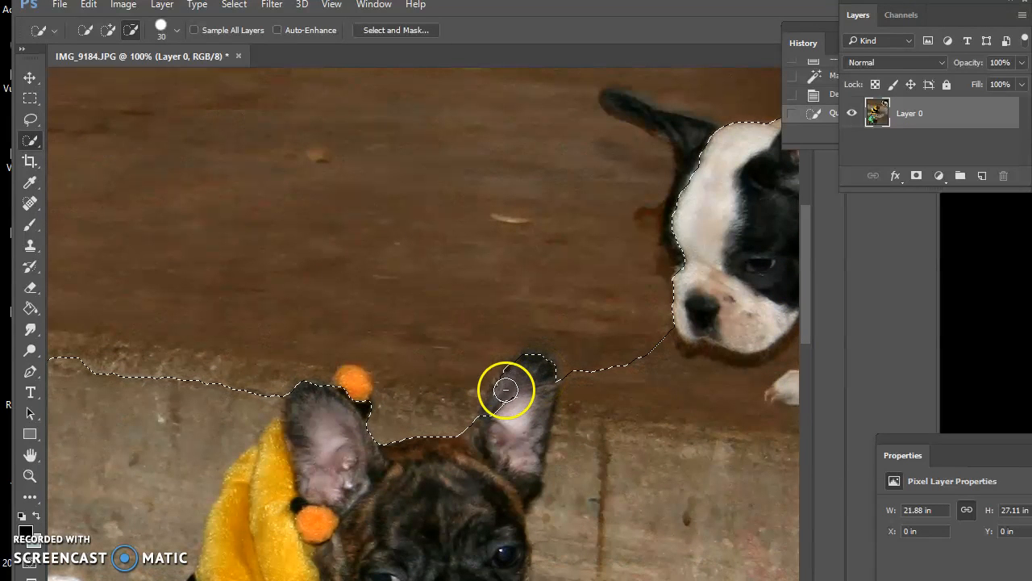
{"action": "left_click", "coordinate": [489, 423]}
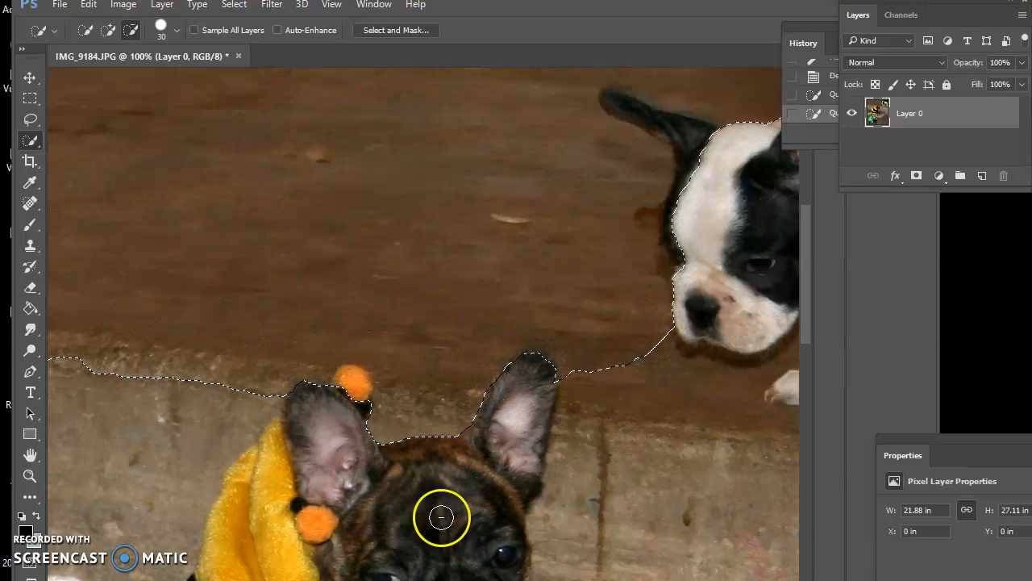
{"action": "left_click", "coordinate": [344, 378]}
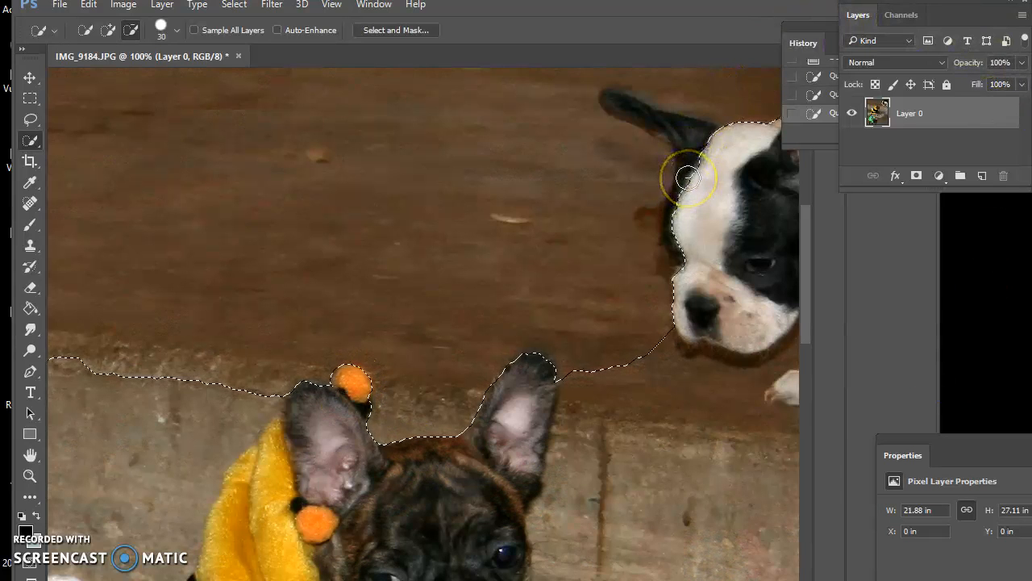
Subtract the black-and-white dog's ear and head edge from the selection, and cut the selected brown floor out of the layer.
{"action": "left_click", "coordinate": [677, 240]}
{"action": "mouse_move", "coordinate": [697, 151]}
{"action": "left_mouse_down"}
{"action": "mouse_move", "coordinate": [652, 113]}
{"action": "mouse_move", "coordinate": [615, 104]}
{"action": "left_mouse_up"}
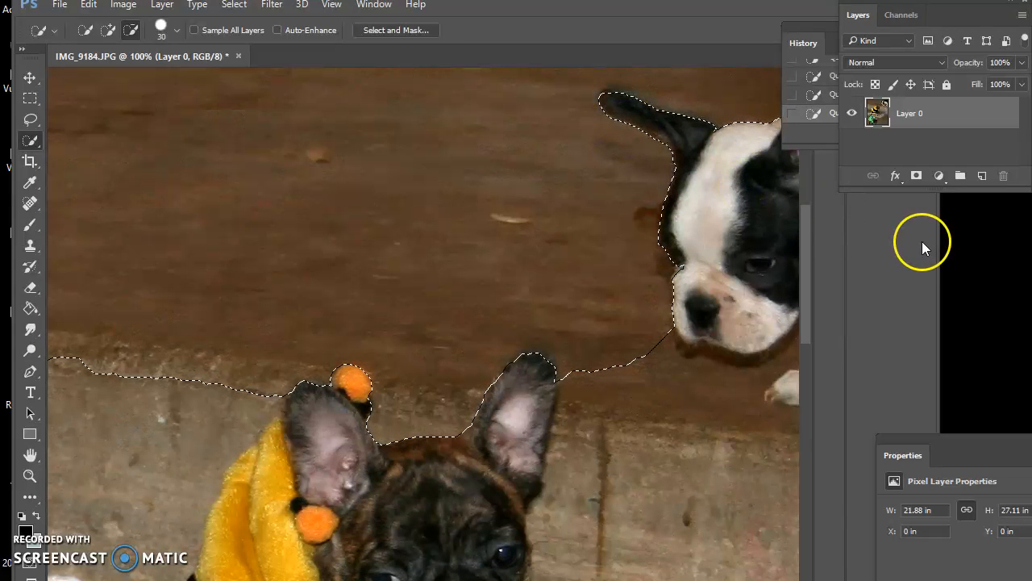
{"action": "left_click", "coordinate": [88, 6]}
{"action": "left_click", "coordinate": [98, 98]}
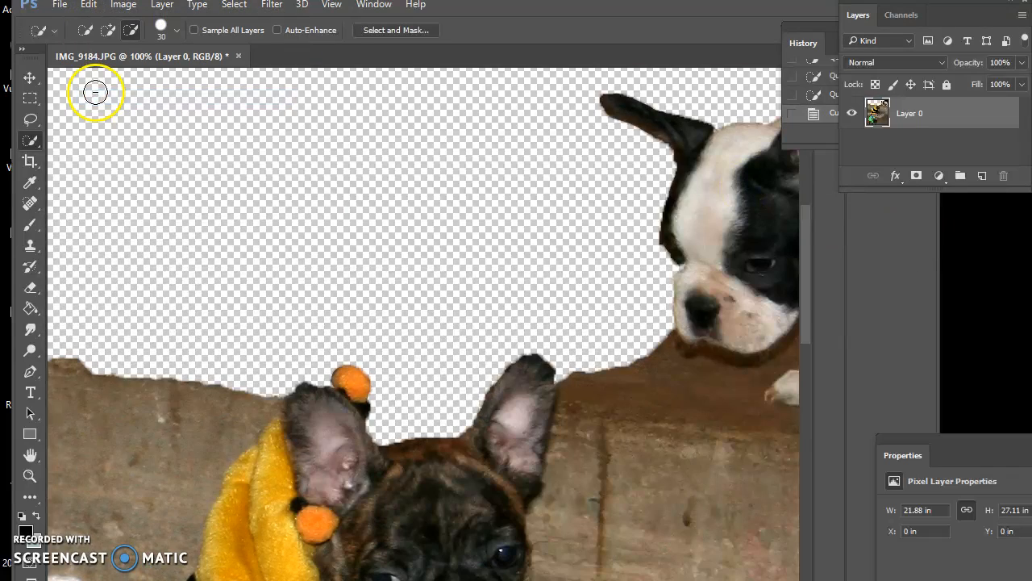
Quick-select the wall area between the bee dog's yellow hood and white wing and cut it out.
{"action": "left_click_drag", "start_coordinate": [574, 16], "coordinate": [803, 0]}
{"action": "mouse_move", "coordinate": [441, 331]}
{"action": "left_mouse_down"}
{"action": "mouse_move", "coordinate": [461, 330]}
{"action": "mouse_move", "coordinate": [451, 357]}
{"action": "mouse_move", "coordinate": [408, 410]}
{"action": "mouse_move", "coordinate": [357, 519]}
{"action": "mouse_move", "coordinate": [293, 460]}
{"action": "mouse_move", "coordinate": [270, 346]}
{"action": "left_mouse_up"}
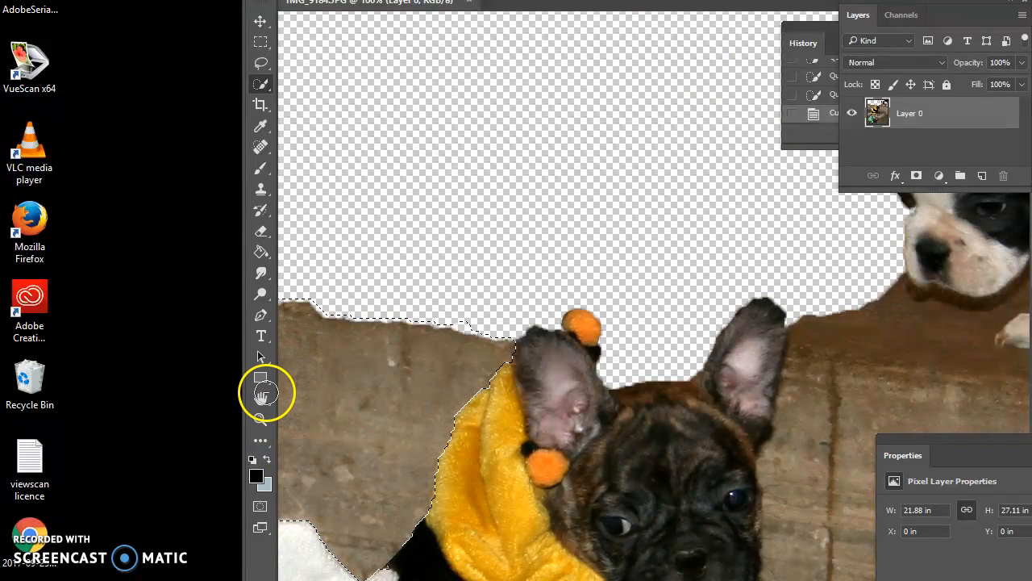
{"action": "left_click", "coordinate": [313, 0]}
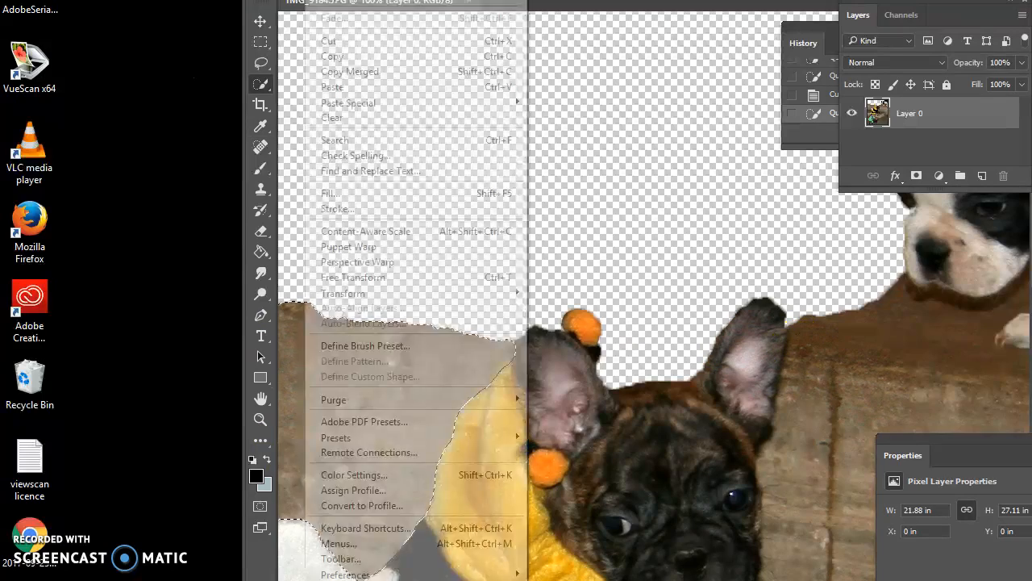
{"action": "left_click", "coordinate": [327, 40]}
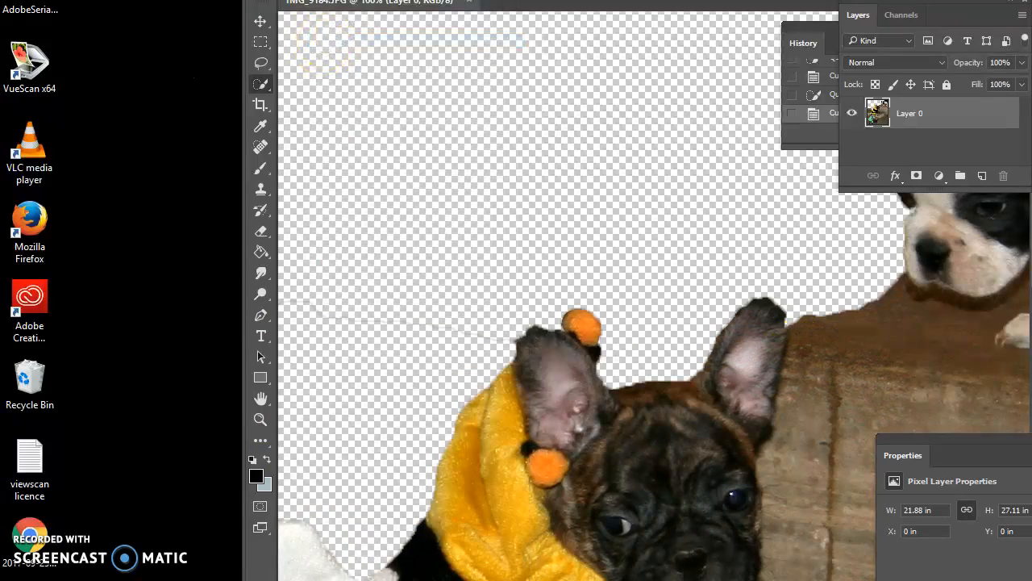
Quick-select the remaining wall and the step surface left of the bee costume and cut them out.
{"action": "left_click_drag", "start_coordinate": [565, 0], "coordinate": [520, 0]}
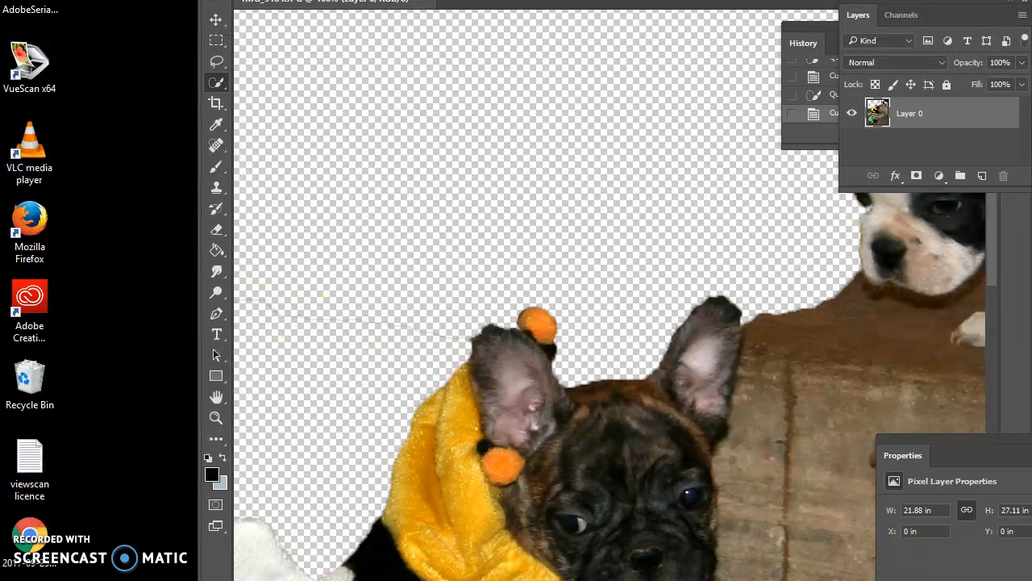
{"action": "scroll", "coordinate": [609, 295], "scroll_direction": "left", "scroll_amount": 5}
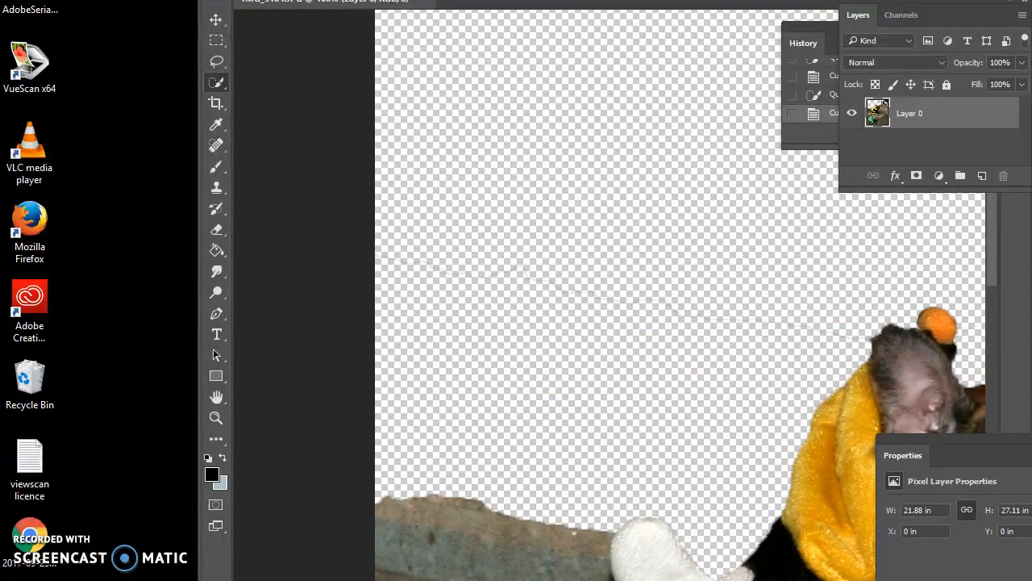
{"action": "left_click", "coordinate": [591, 535]}
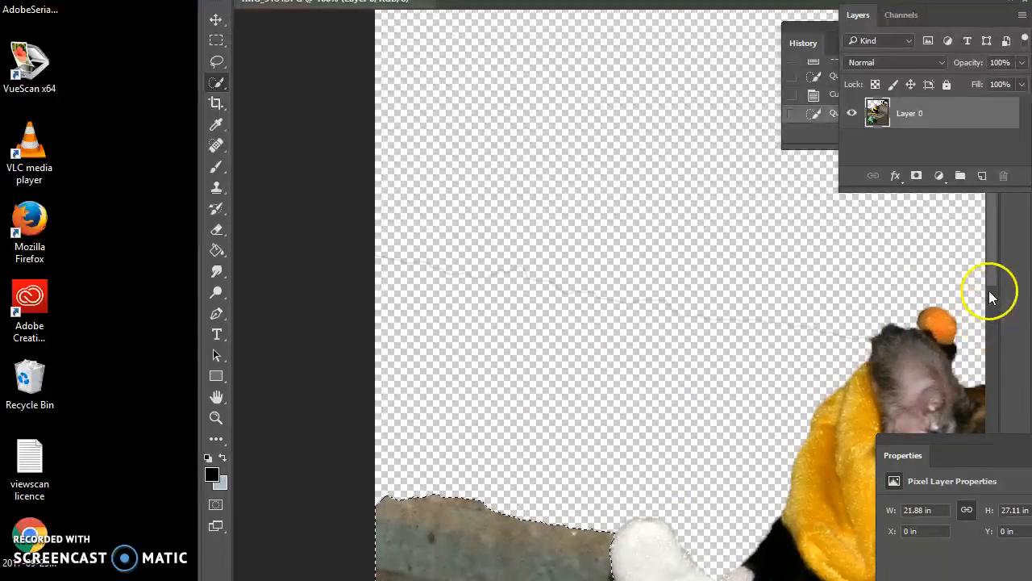
{"action": "scroll", "coordinate": [996, 290], "scroll_direction": "down", "scroll_amount": 3}
{"action": "scroll", "coordinate": [994, 319], "scroll_direction": "down", "scroll_amount": 2}
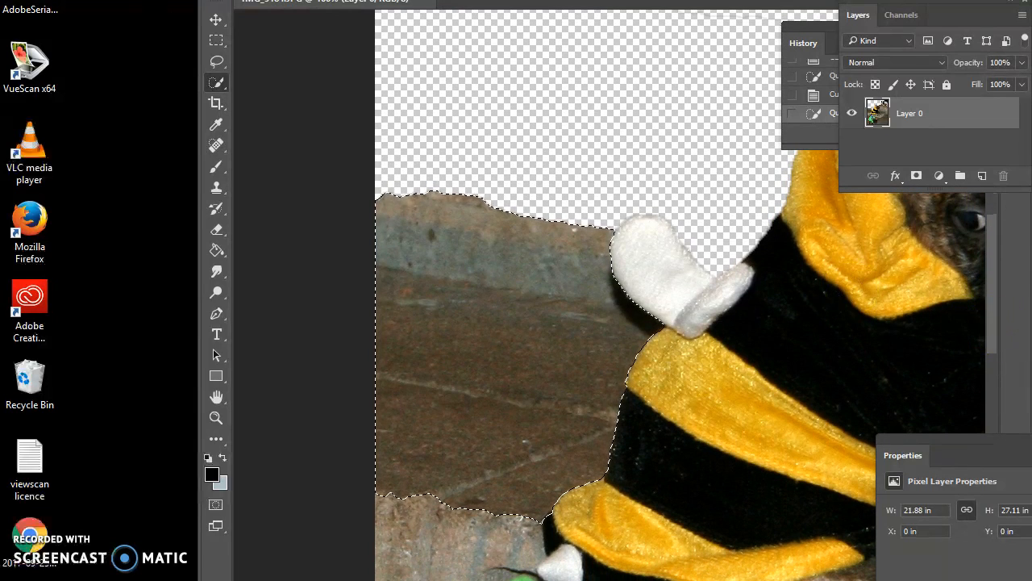
{"action": "left_click", "coordinate": [274, 1]}
{"action": "left_click", "coordinate": [281, 32]}
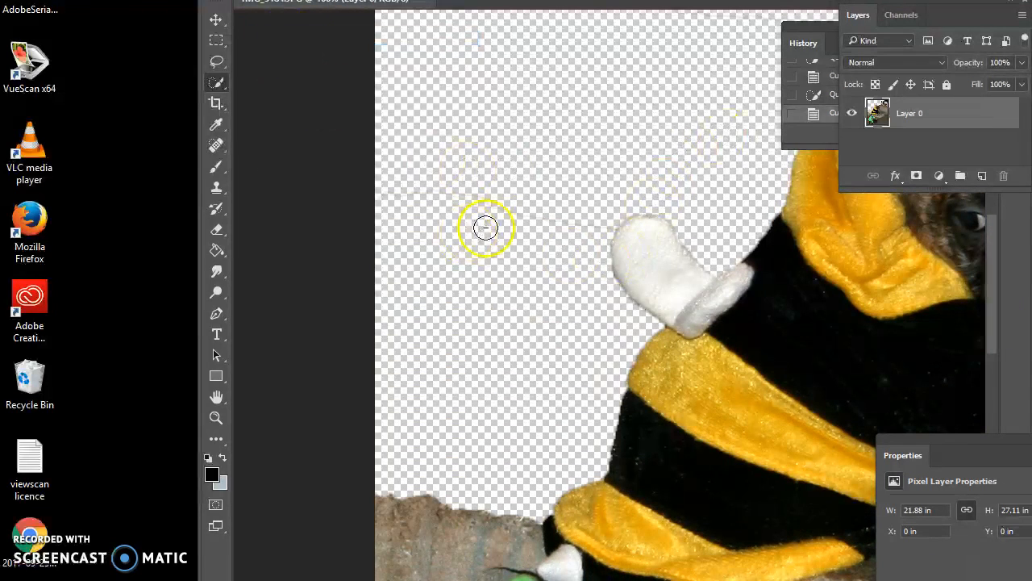
Quick-select the concrete block face left of the green costume's tail and cut it out.
{"action": "mouse_move", "coordinate": [513, 532]}
{"action": "left_mouse_down"}
{"action": "mouse_move", "coordinate": [512, 543]}
{"action": "mouse_move", "coordinate": [414, 550]}
{"action": "mouse_move", "coordinate": [482, 562]}
{"action": "mouse_move", "coordinate": [486, 578]}
{"action": "left_mouse_up"}
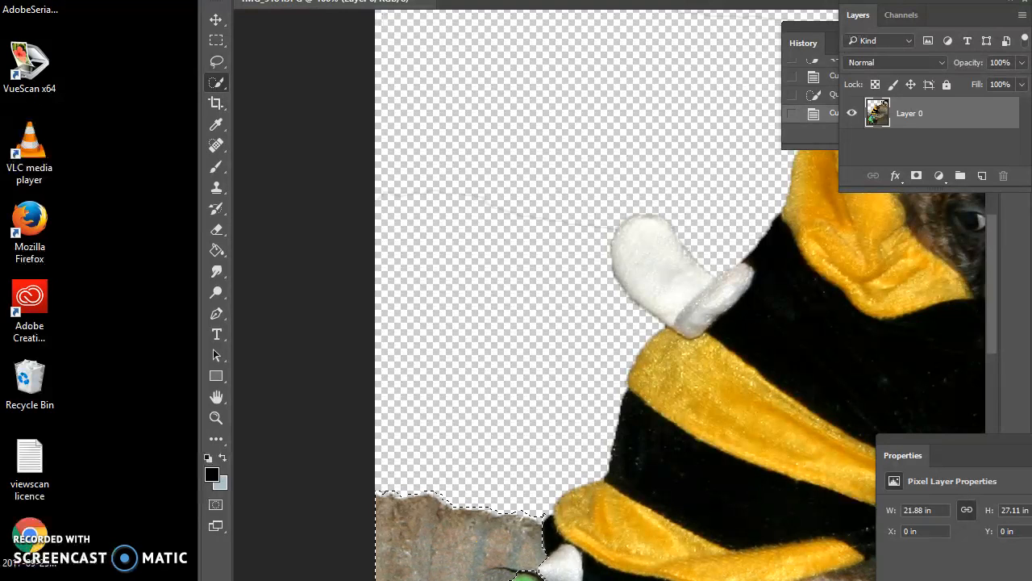
{"action": "left_click_drag", "start_coordinate": [993, 331], "coordinate": [993, 412]}
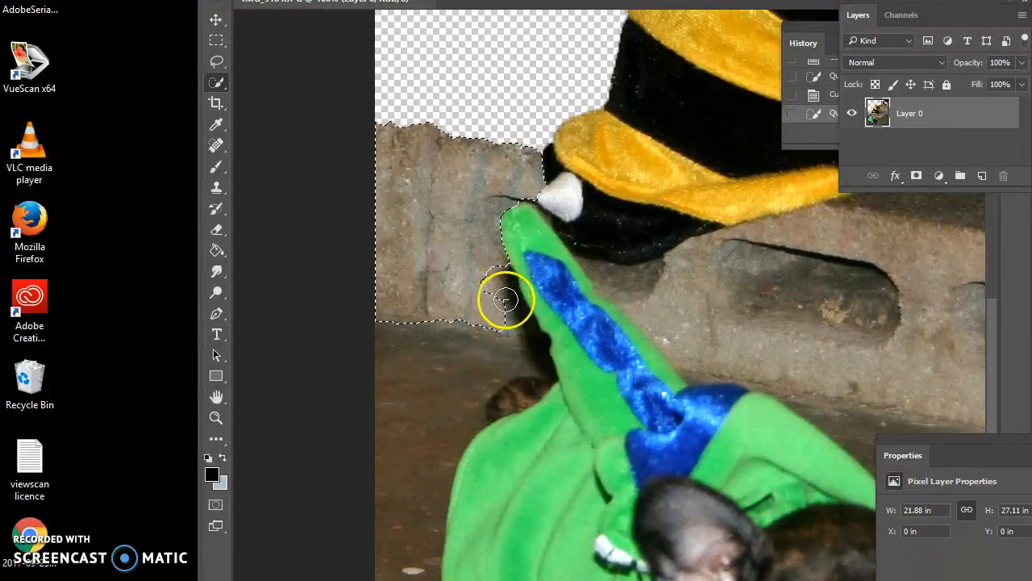
{"action": "left_click", "coordinate": [278, 0]}
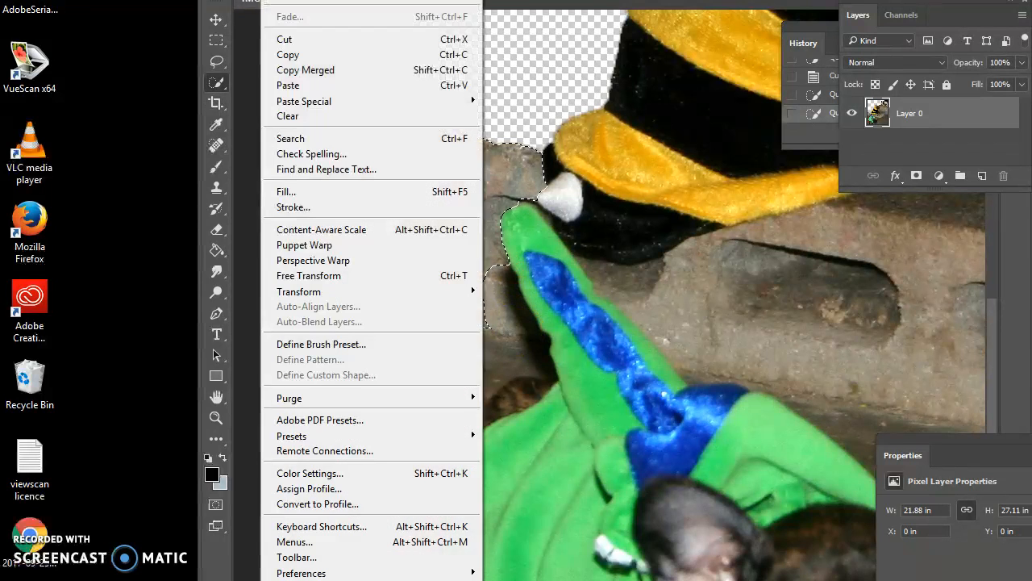
{"action": "left_click", "coordinate": [281, 39]}
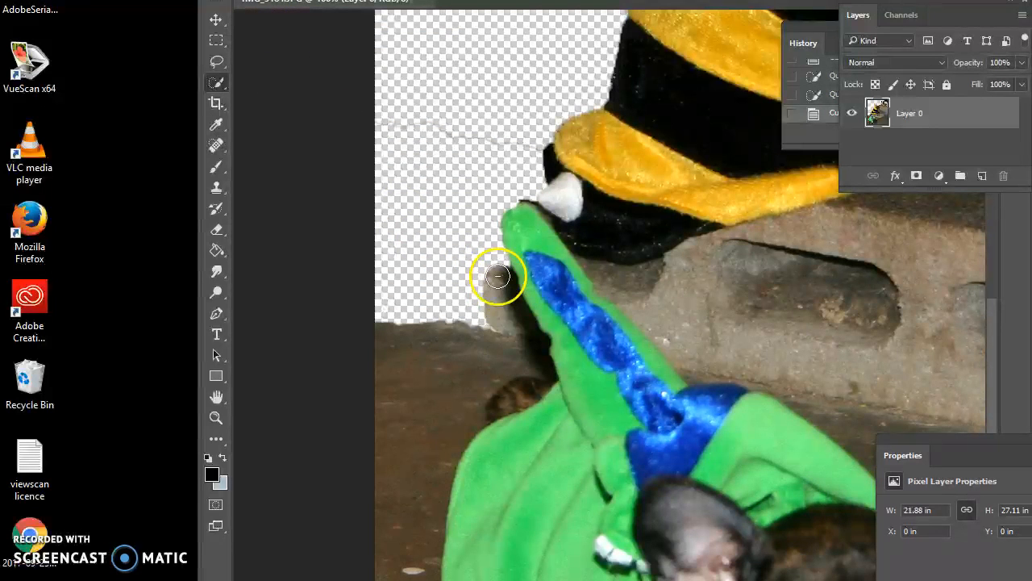
Quick-select the floor left of the green costume, leaving the dog's brown tail out of the selection.
{"action": "left_click_drag", "start_coordinate": [521, 346], "coordinate": [431, 416]}
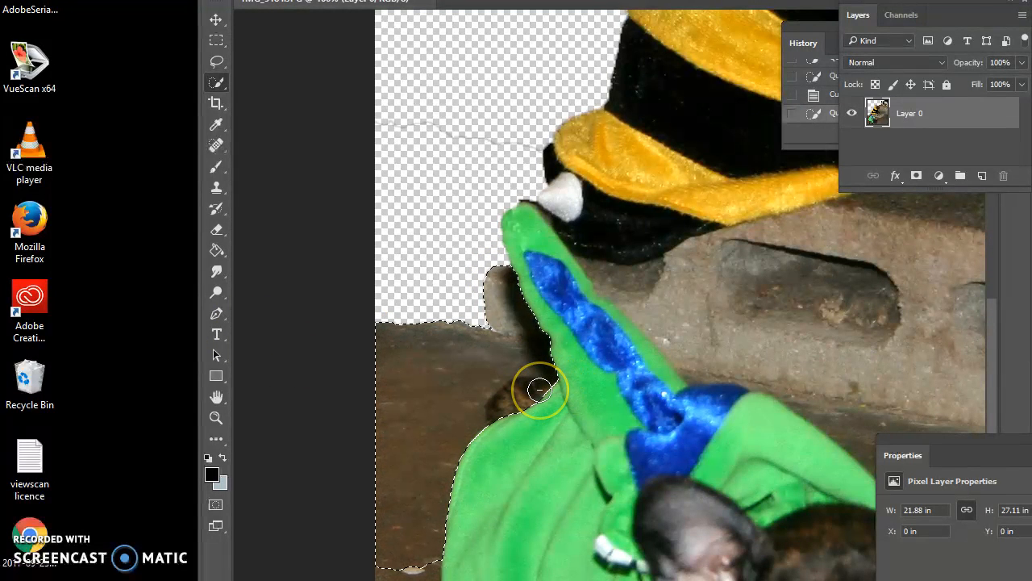
{"action": "mouse_move", "coordinate": [506, 394]}
{"action": "left_mouse_down"}
{"action": "mouse_move", "coordinate": [544, 424]}
{"action": "mouse_move", "coordinate": [606, 400]}
{"action": "left_mouse_up"}
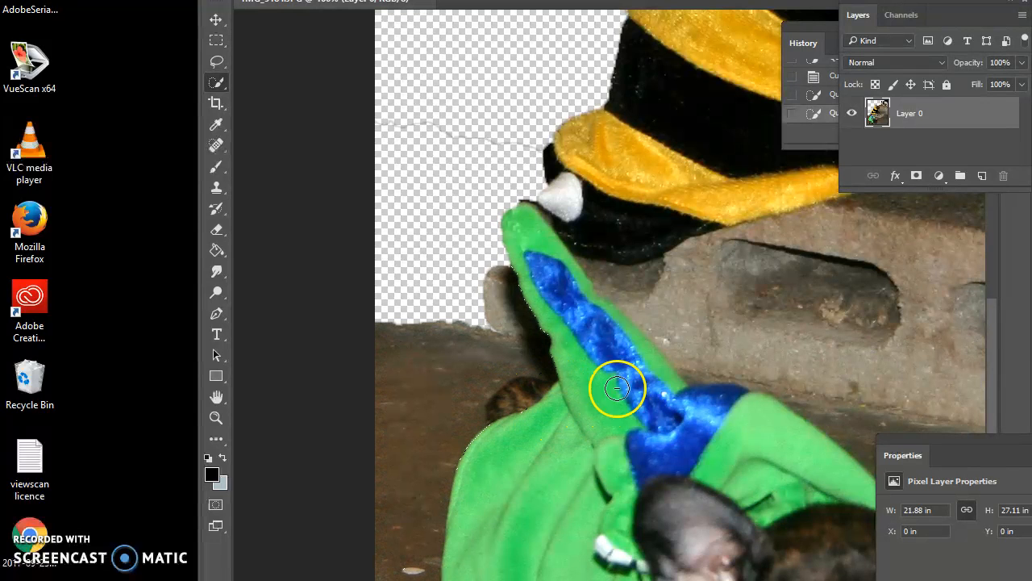
{"action": "left_click", "coordinate": [270, 0]}
{"action": "left_click", "coordinate": [303, 0]}
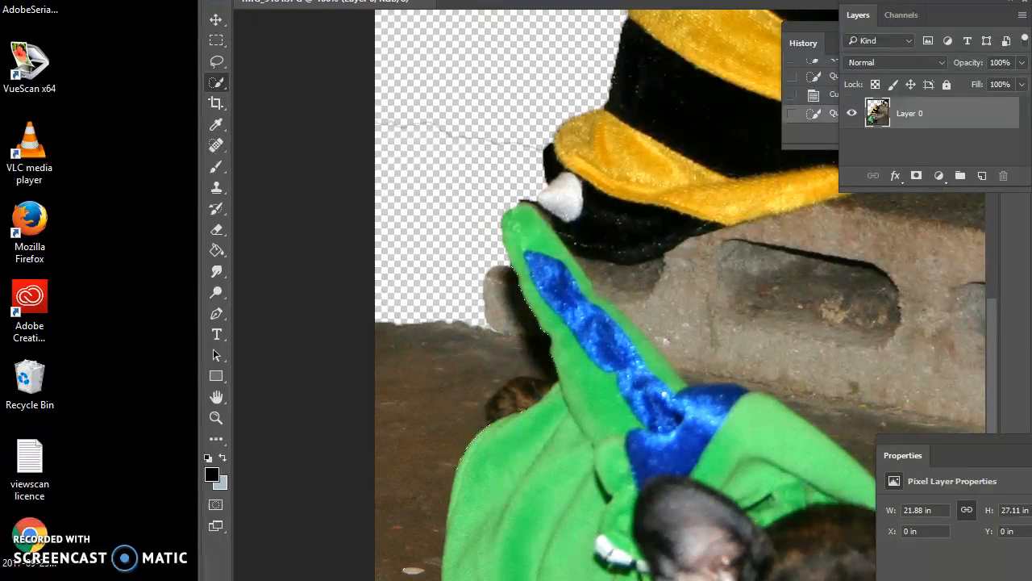
{"action": "left_click", "coordinate": [502, 406]}
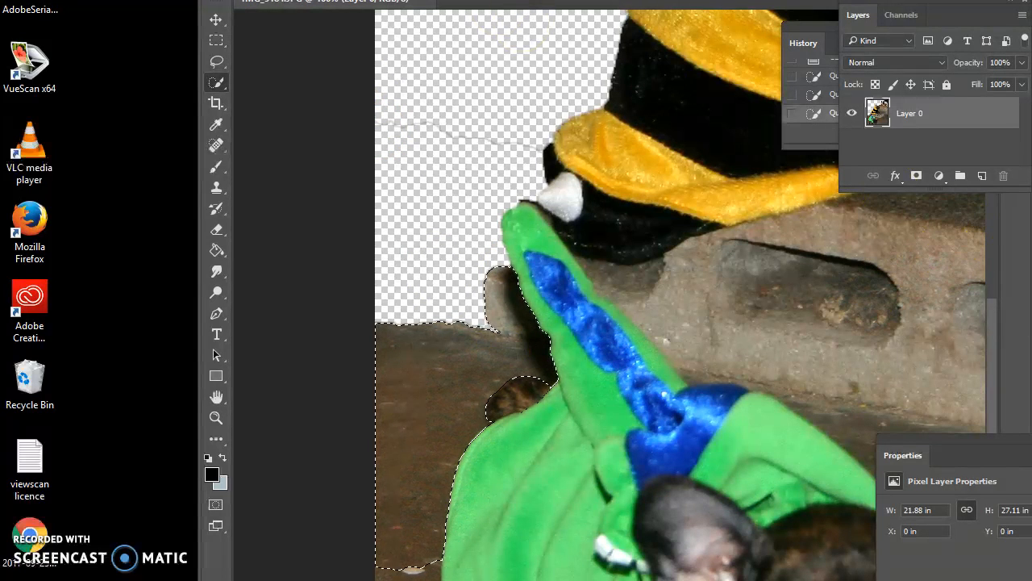
Undo and redo the last selection change around the brown tail, and cut out the selected floor left of the green costume.
{"action": "left_click", "coordinate": [273, 0]}
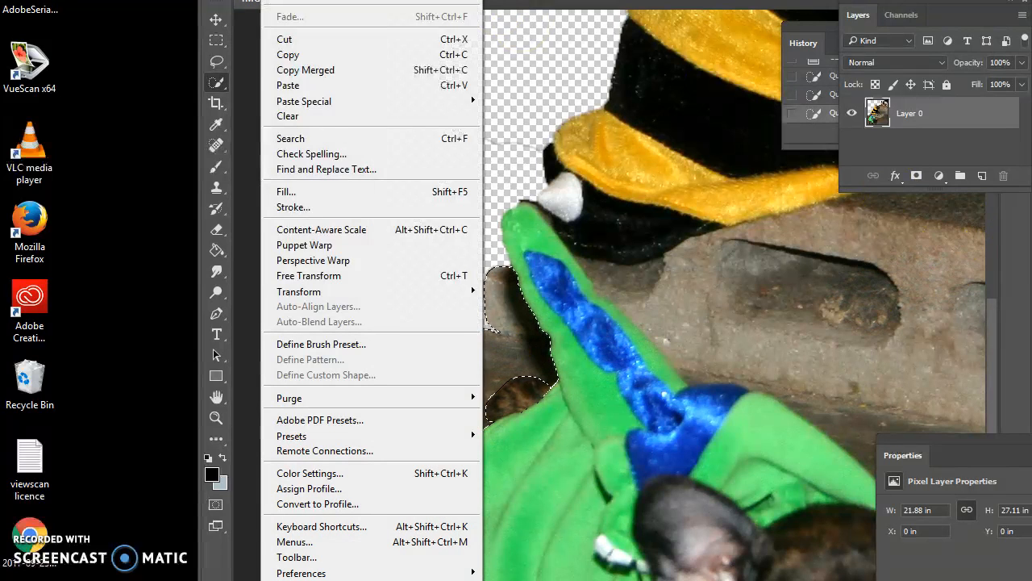
{"action": "left_click", "coordinate": [329, 4]}
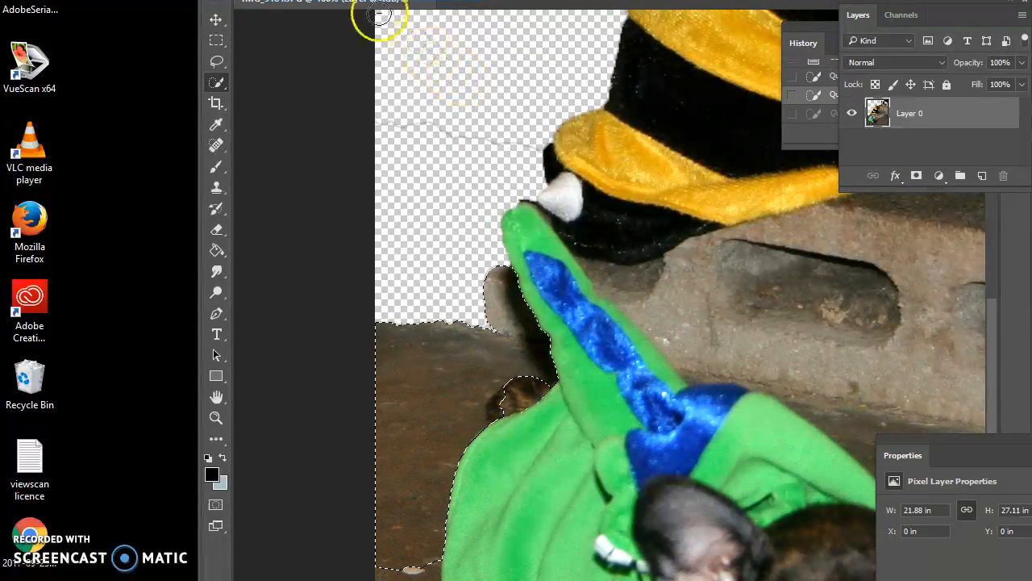
{"action": "left_click", "coordinate": [273, 0]}
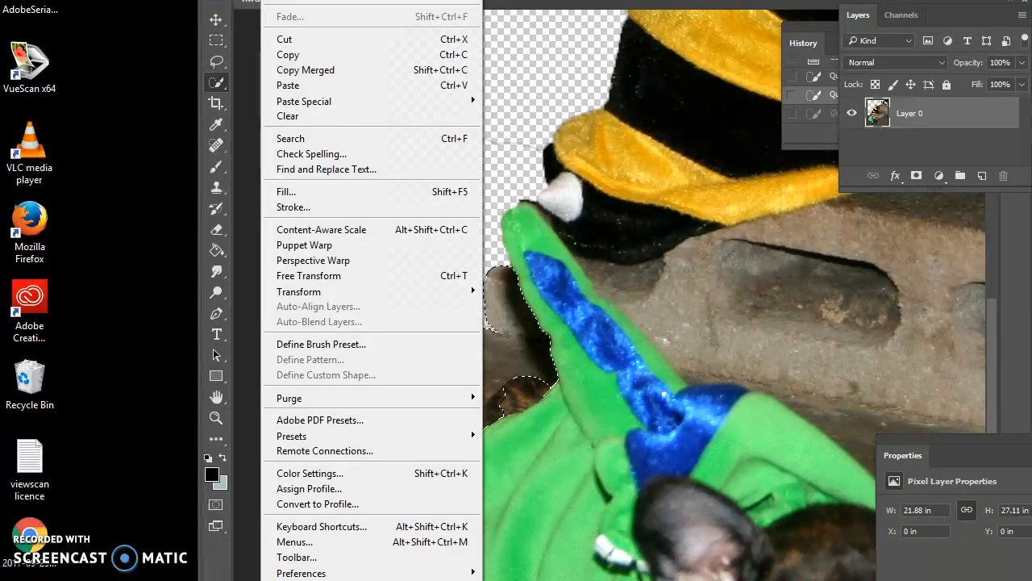
{"action": "left_click", "coordinate": [323, 1]}
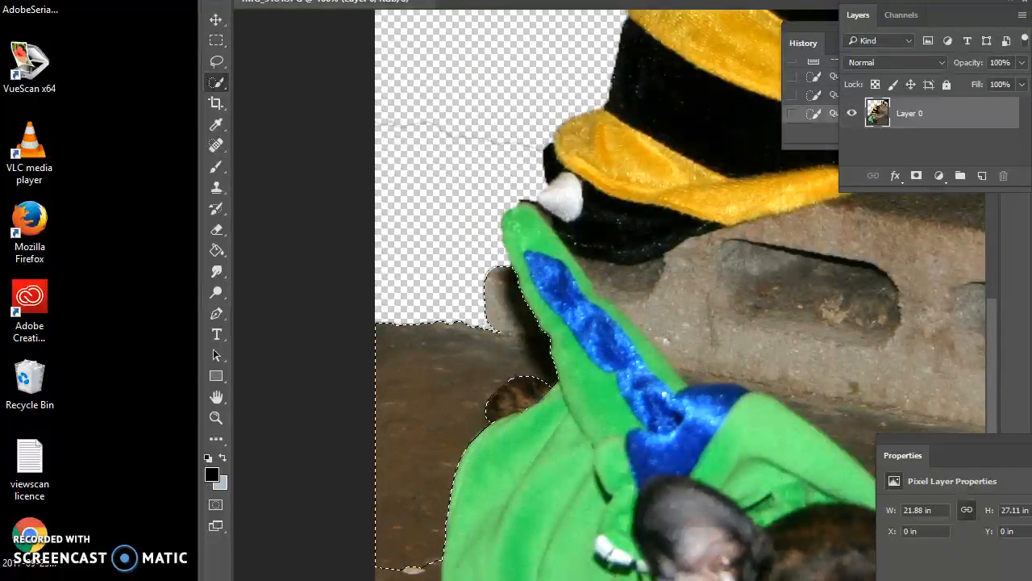
{"action": "left_click", "coordinate": [273, 0]}
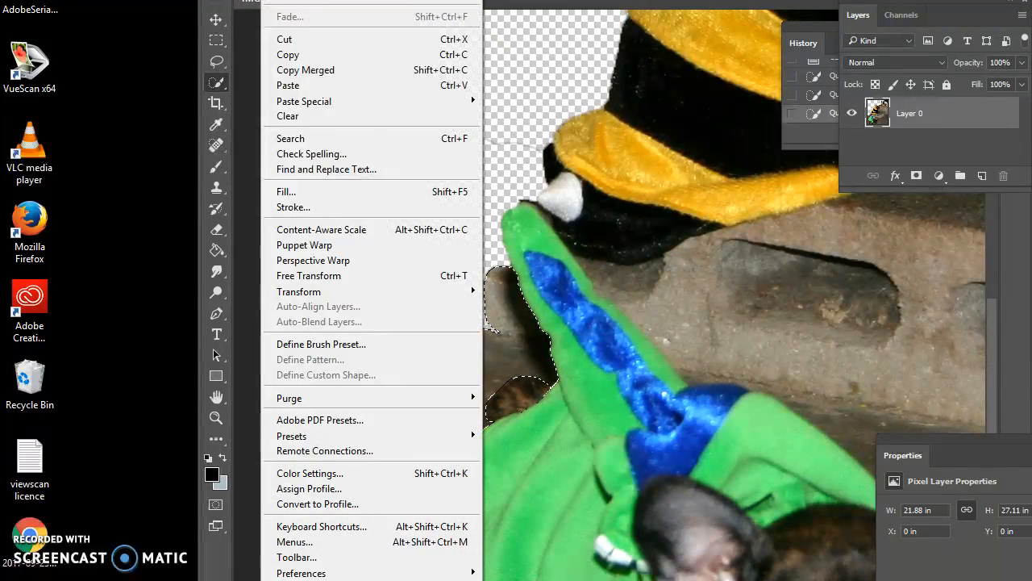
{"action": "left_click", "coordinate": [282, 39]}
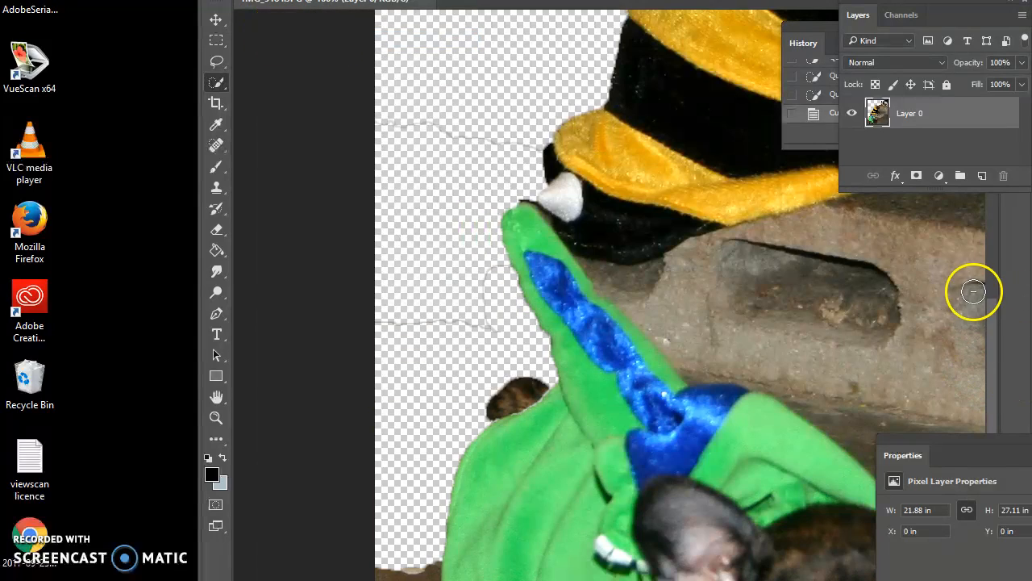
Try to quick-select the floor below the green costume and subtract the hind leg, and undo the last subtraction.
{"action": "left_click", "coordinate": [993, 273]}
{"action": "left_click_drag", "start_coordinate": [995, 273], "coordinate": [966, 499]}
{"action": "left_click_drag", "start_coordinate": [556, 322], "coordinate": [567, 385]}
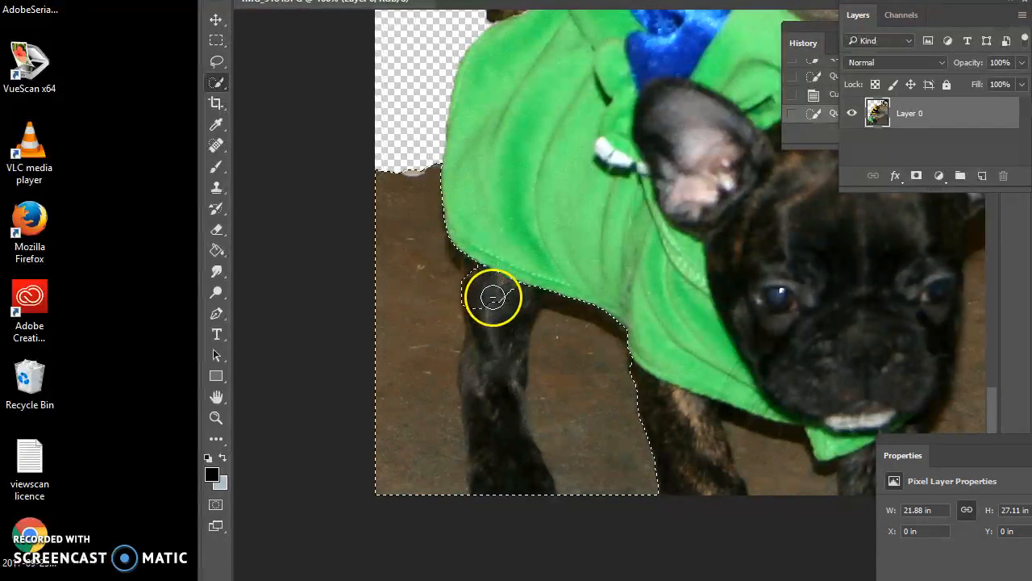
{"action": "left_click_drag", "start_coordinate": [493, 357], "coordinate": [490, 404]}
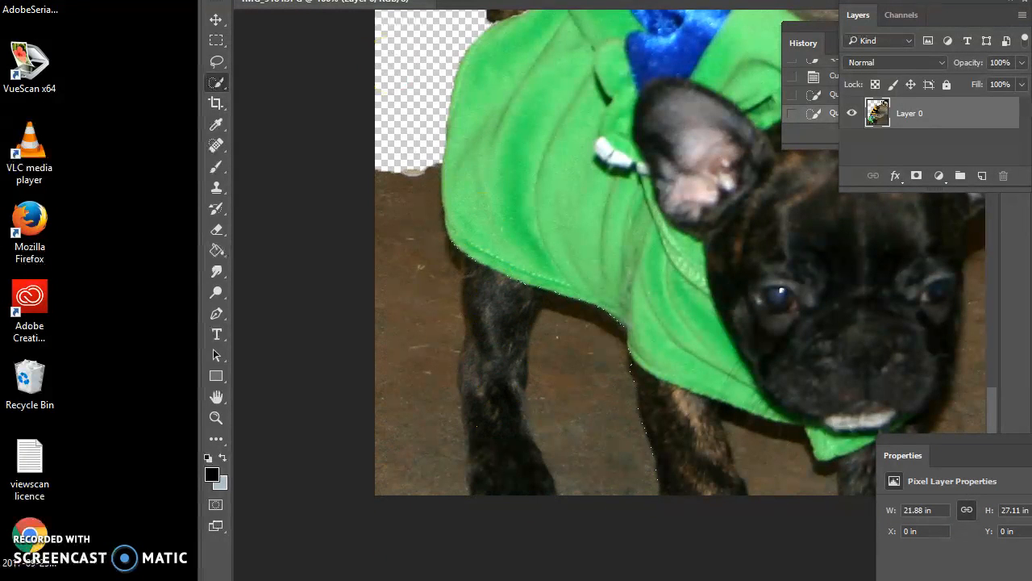
{"action": "left_click", "coordinate": [271, 0]}
{"action": "key", "text": "Escape"}
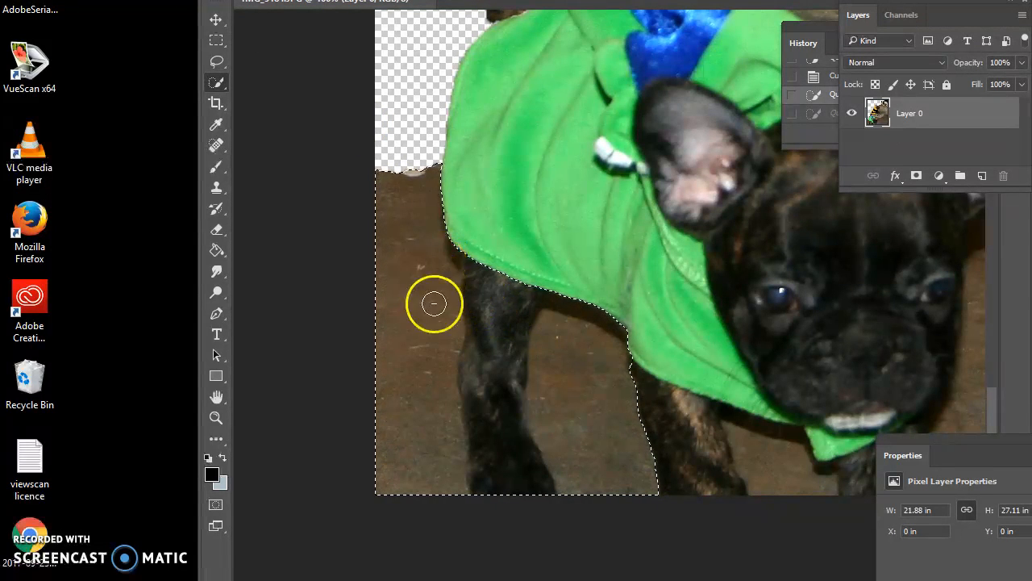
Try to subtract the hind leg from the floor selection with strokes starting at its upper part, and undo the last stroke.
{"action": "left_click", "coordinate": [476, 275]}
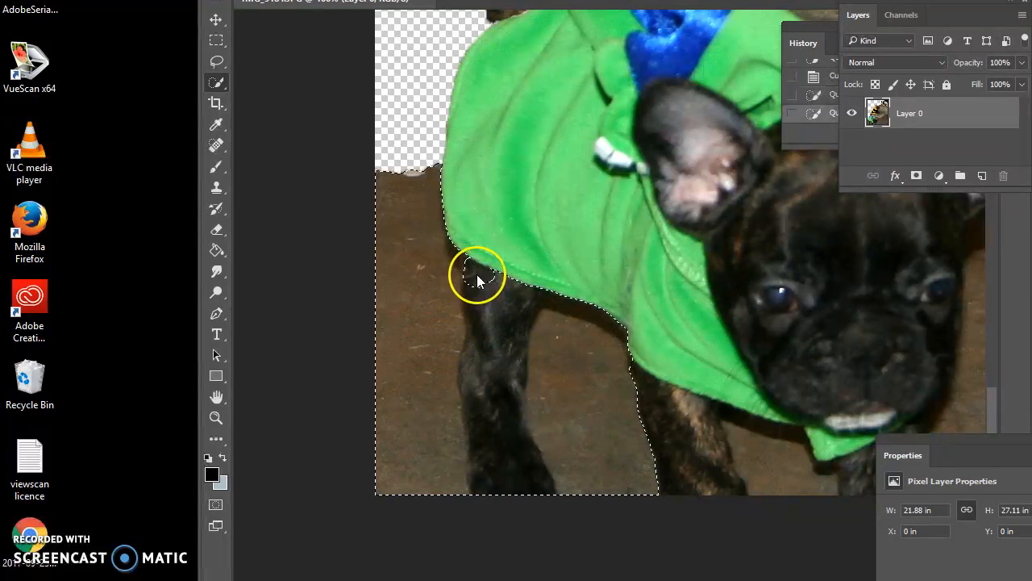
{"action": "mouse_move", "coordinate": [504, 287]}
{"action": "left_mouse_down"}
{"action": "mouse_move", "coordinate": [516, 319]}
{"action": "mouse_move", "coordinate": [499, 352]}
{"action": "mouse_move", "coordinate": [512, 345]}
{"action": "mouse_move", "coordinate": [494, 401]}
{"action": "left_mouse_up"}
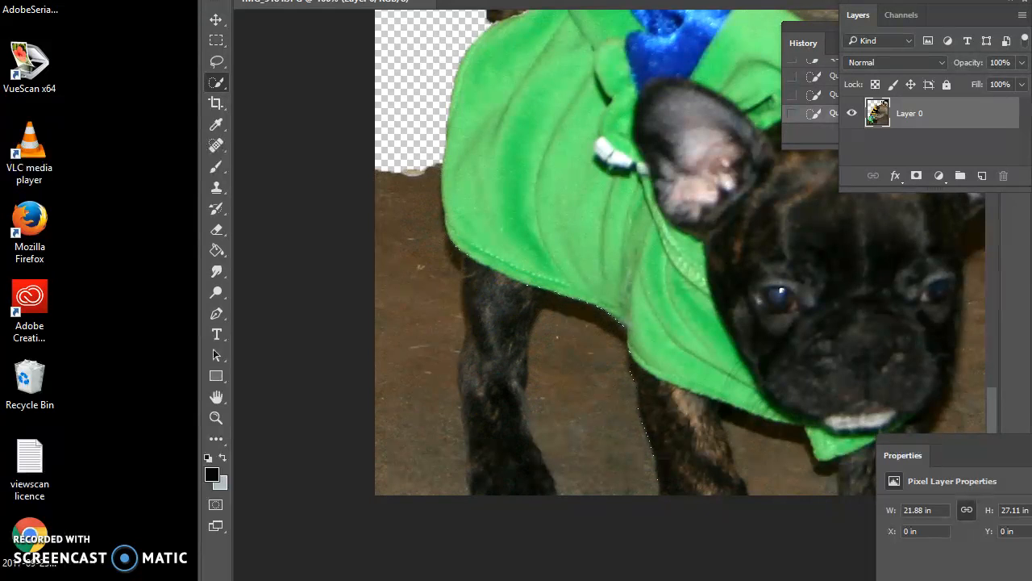
{"action": "left_click", "coordinate": [272, 1]}
{"action": "left_click", "coordinate": [414, 165]}
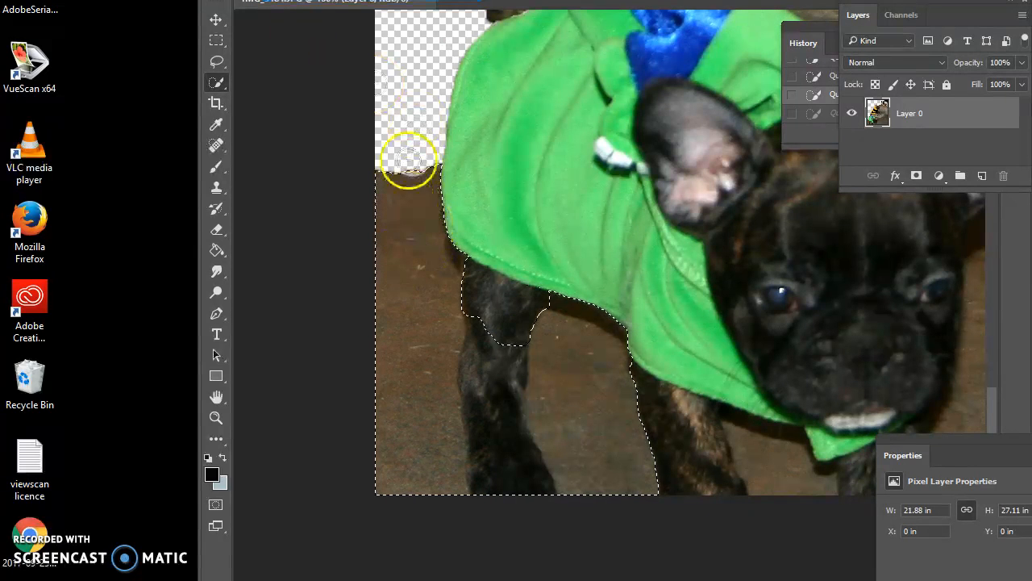
Clear the selection, quick-select only the floor left of the green-costumed dog's hind leg and cut it out.
{"action": "left_click", "coordinate": [413, 0]}
{"action": "left_click", "coordinate": [426, 1]}
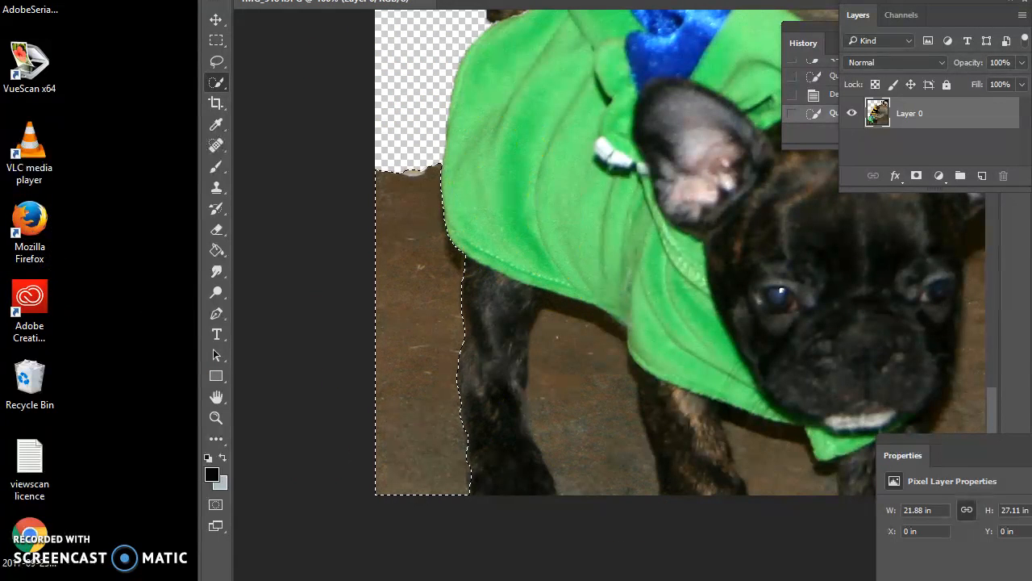
{"action": "left_click", "coordinate": [269, 2]}
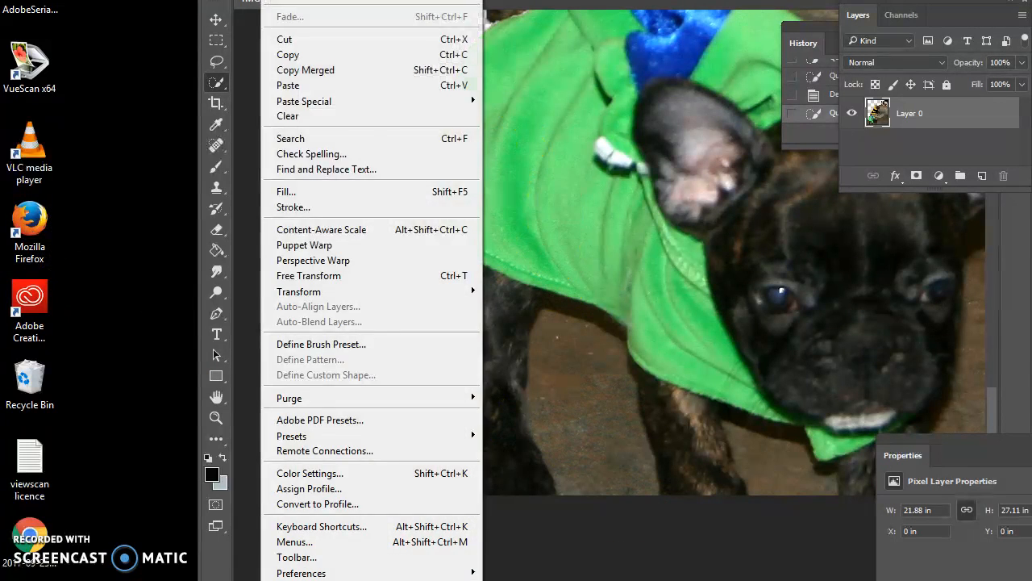
{"action": "left_click", "coordinate": [271, 38]}
Try to quick-select the floor between the hind and front legs below the green costume, deselecting the oversized area.
{"action": "left_click", "coordinate": [560, 315]}
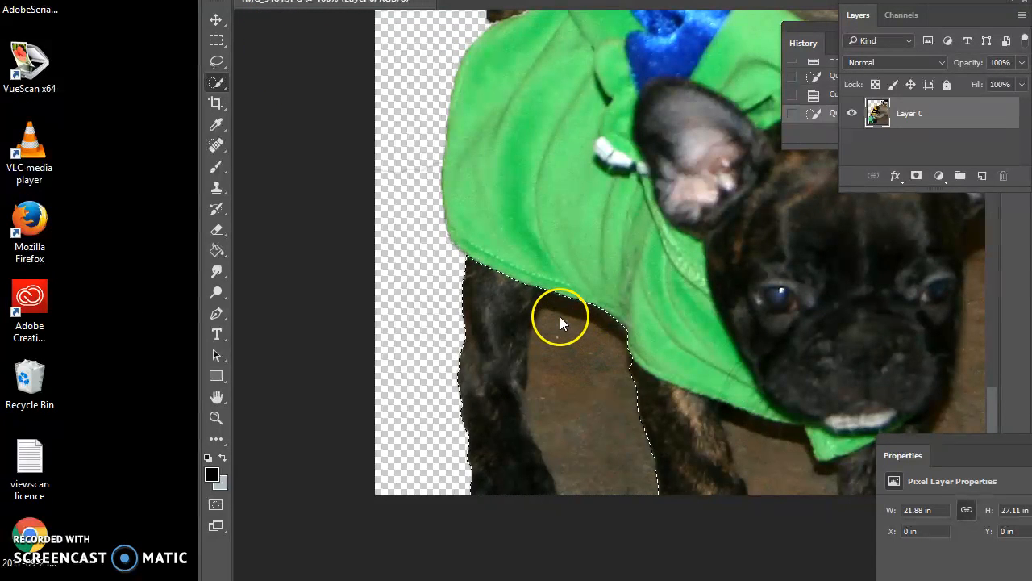
{"action": "left_click", "coordinate": [416, 1]}
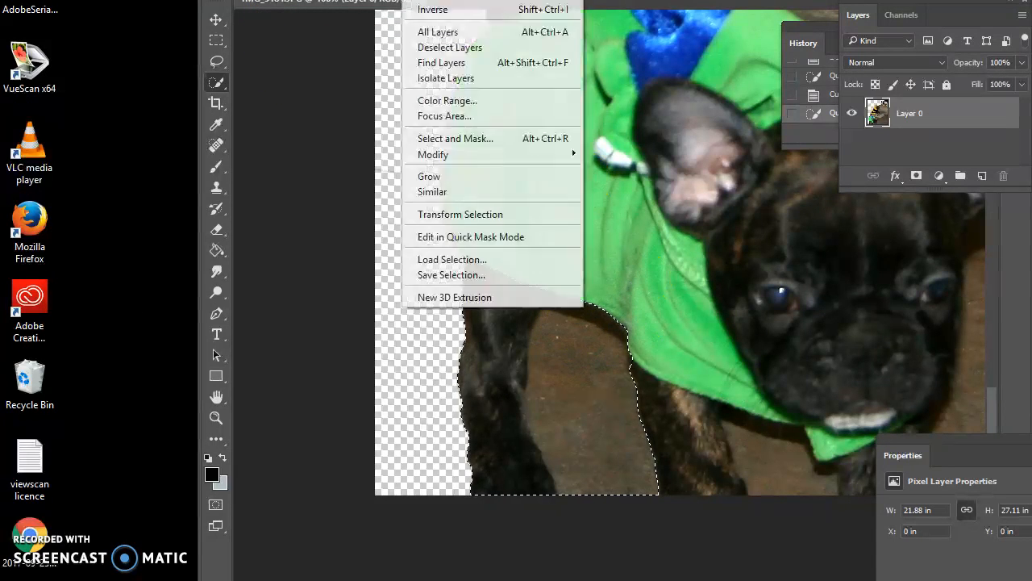
{"action": "left_click", "coordinate": [435, 1]}
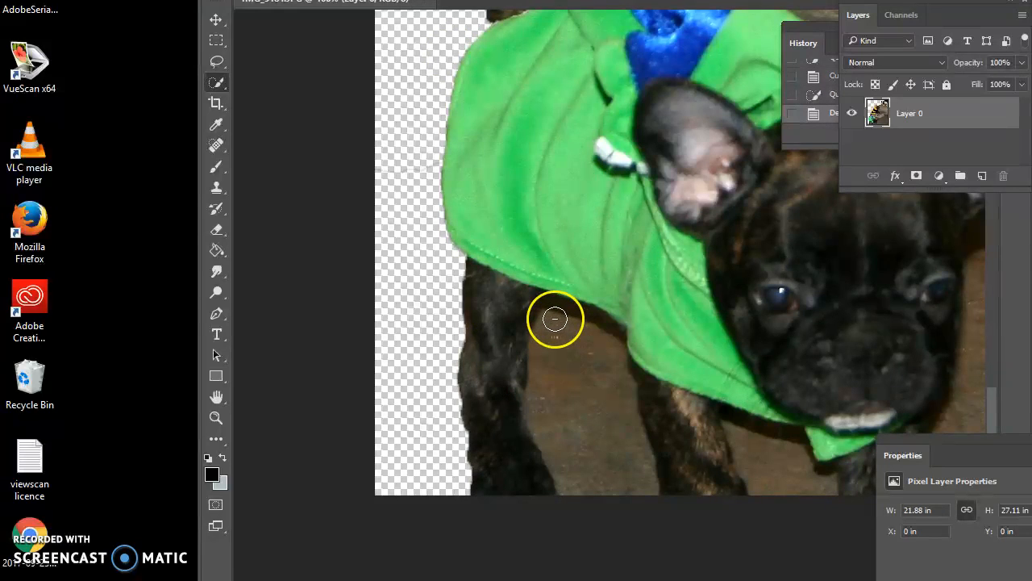
{"action": "left_click", "coordinate": [603, 498]}
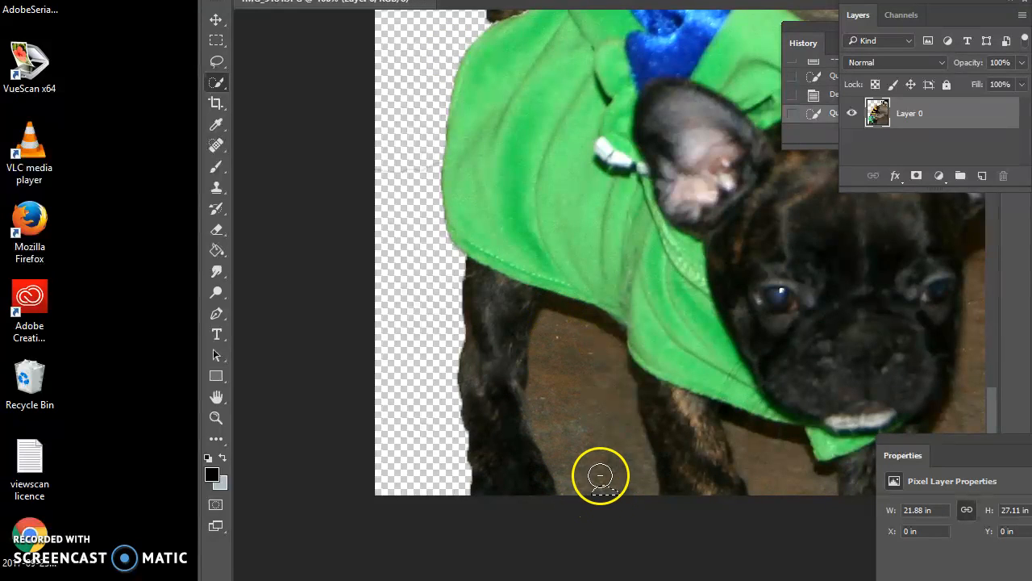
{"action": "left_click", "coordinate": [594, 466]}
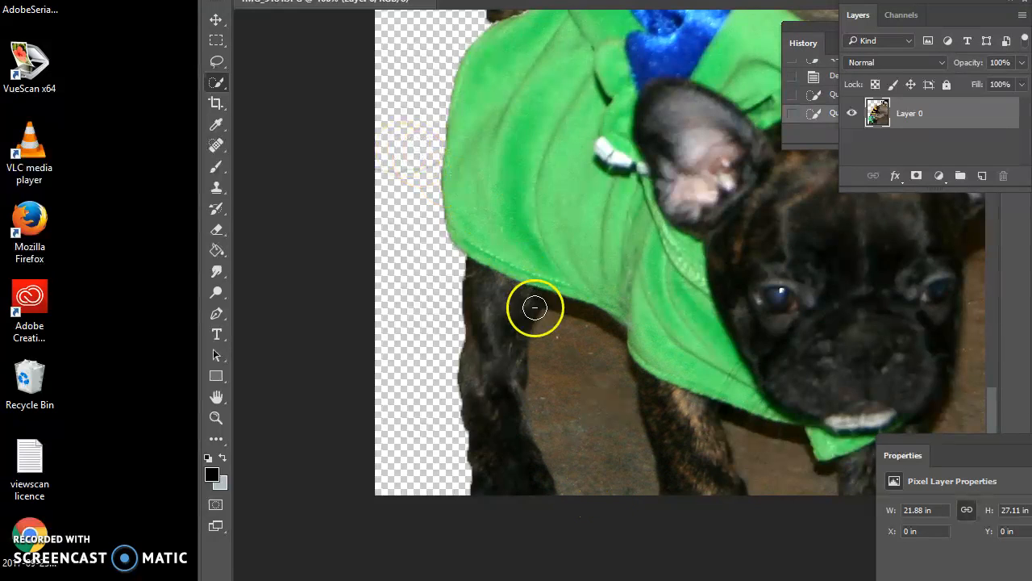
{"action": "left_click", "coordinate": [418, 0]}
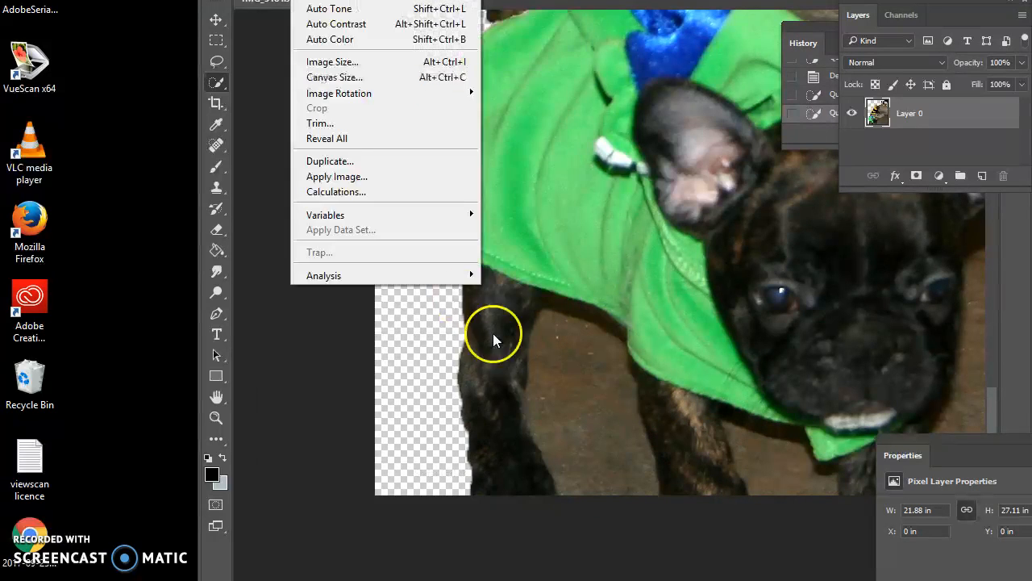
Try to quick-select the floor between the two front legs below the dog's chin, and clear the selection.
{"action": "left_click", "coordinate": [753, 450]}
{"action": "mouse_move", "coordinate": [756, 453]}
{"action": "left_mouse_down"}
{"action": "mouse_move", "coordinate": [772, 506]}
{"action": "mouse_move", "coordinate": [770, 441]}
{"action": "left_mouse_up"}
{"action": "key", "text": "ctrl+d"}
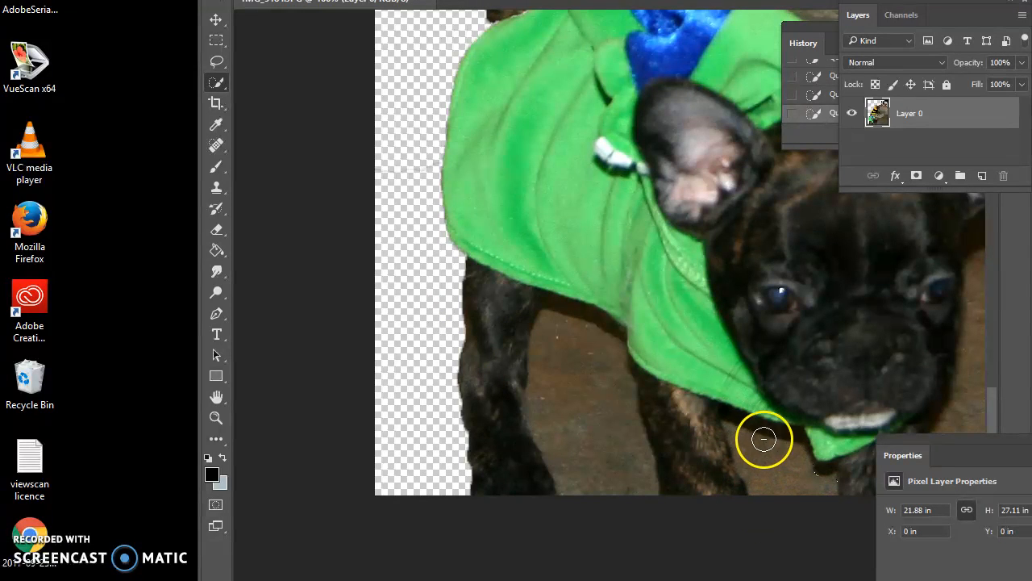
{"action": "left_click", "coordinate": [416, 0]}
{"action": "left_click", "coordinate": [435, 0]}
Quick-select the floor between the two front legs of the green-costumed dog and cut it out.
{"action": "left_click", "coordinate": [746, 429]}
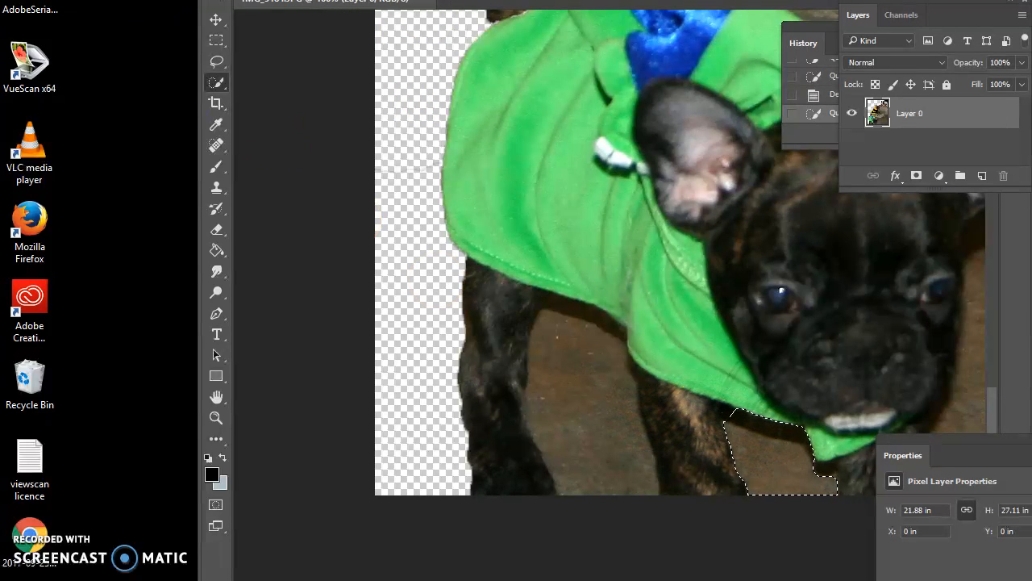
{"action": "left_click", "coordinate": [268, 0]}
{"action": "left_click", "coordinate": [299, 37]}
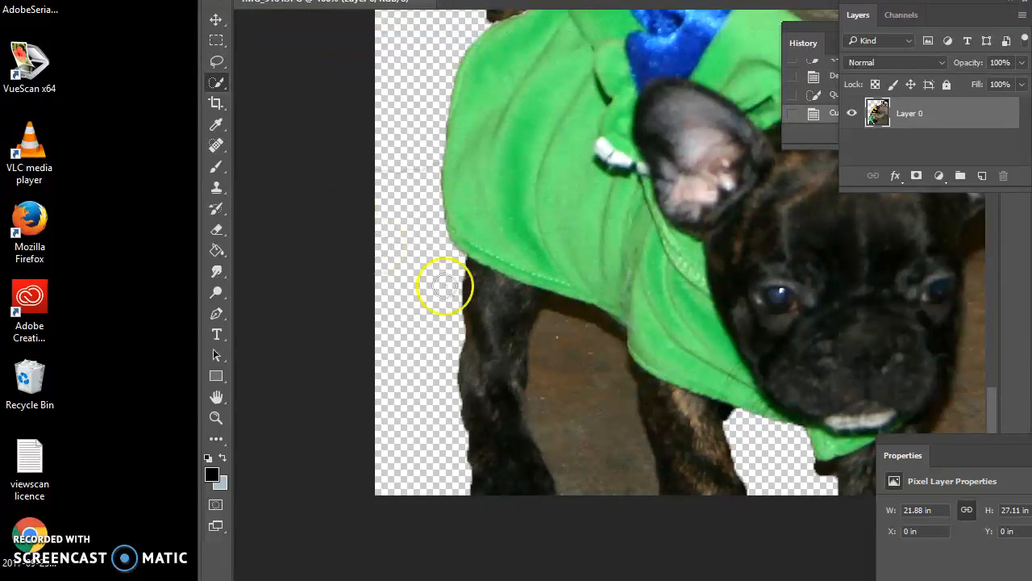
Try twice to quick-select the floor between the hind and front legs from its middle, deselecting after each attempt.
{"action": "left_click", "coordinate": [585, 427]}
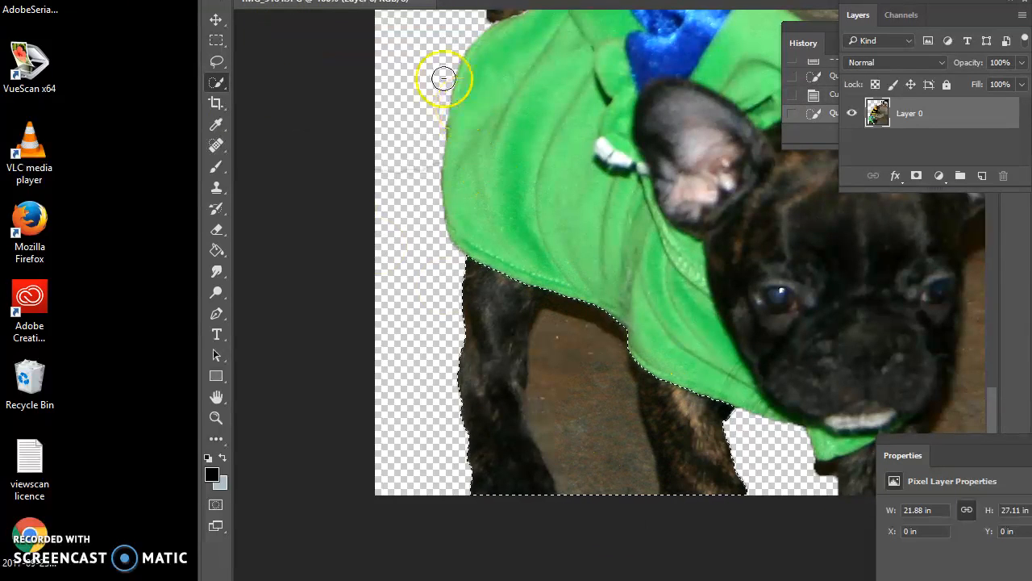
{"action": "left_click", "coordinate": [415, 0]}
{"action": "left_click", "coordinate": [424, 0]}
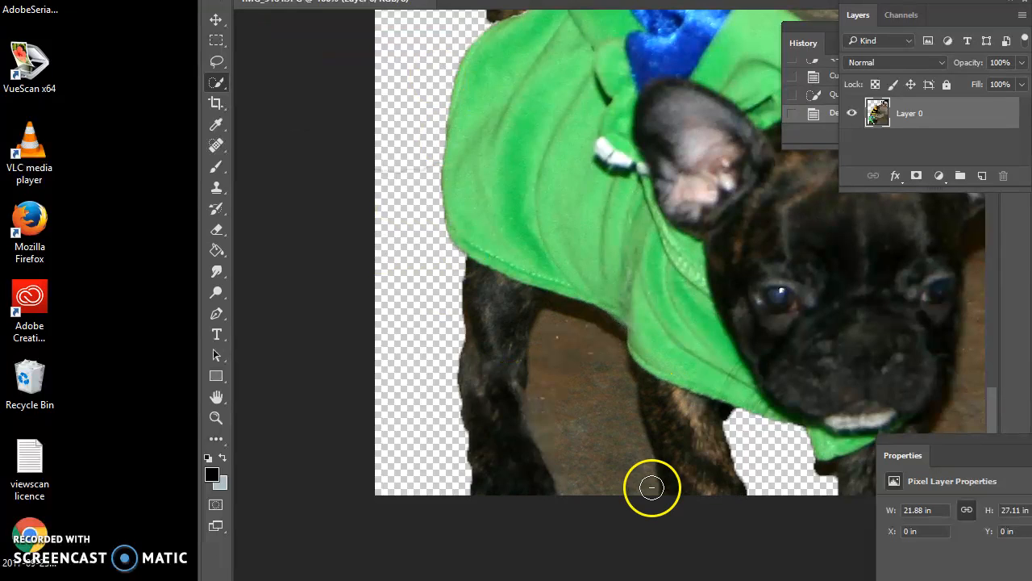
{"action": "left_click", "coordinate": [575, 414]}
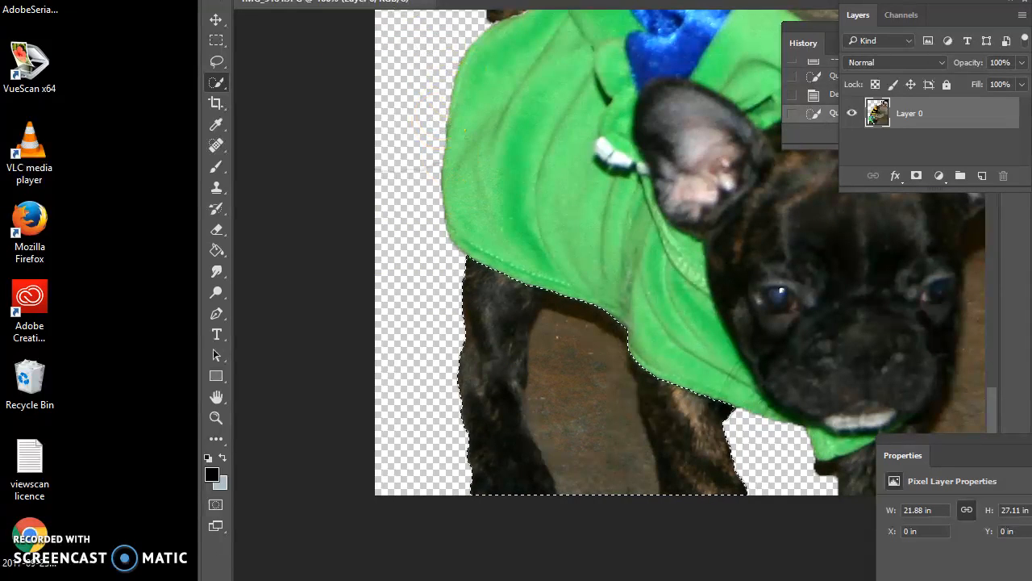
{"action": "left_click", "coordinate": [415, 0]}
{"action": "left_click", "coordinate": [424, 0]}
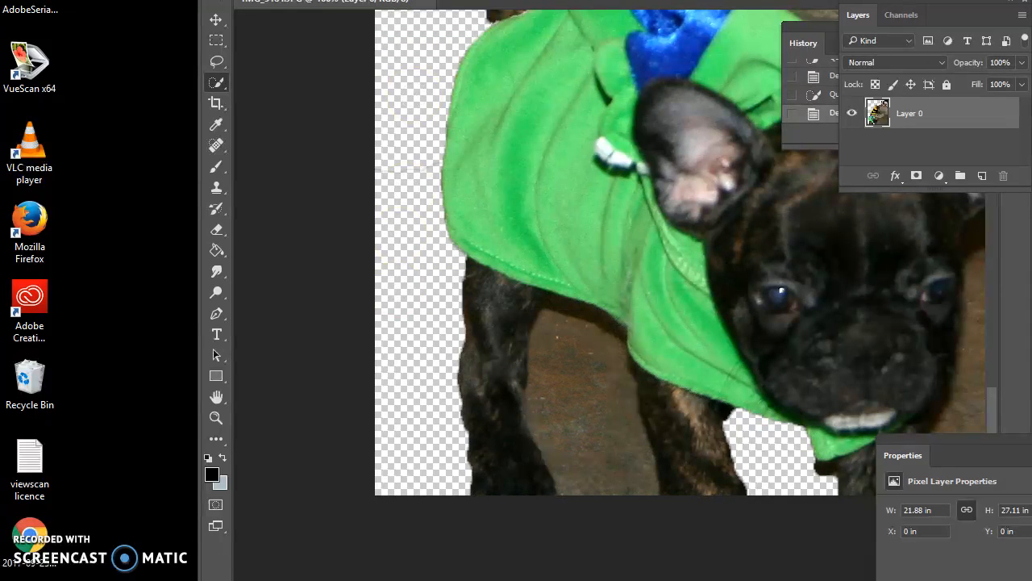
Try small Quick Selection touches around the front leg and the floor behind it, and clear the selection.
{"action": "left_click_drag", "start_coordinate": [403, 580], "coordinate": [524, 580]}
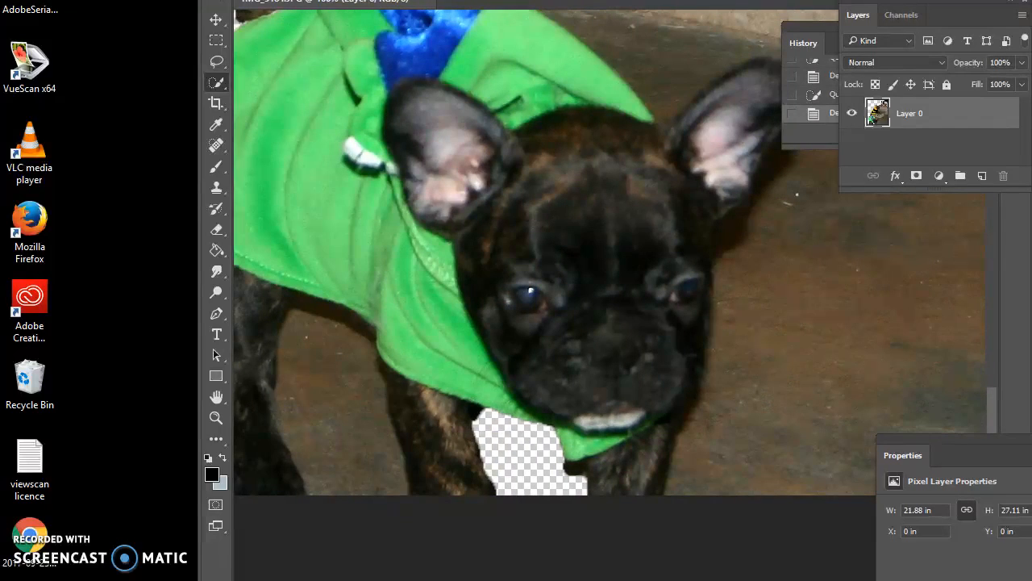
{"action": "left_click", "coordinate": [509, 440]}
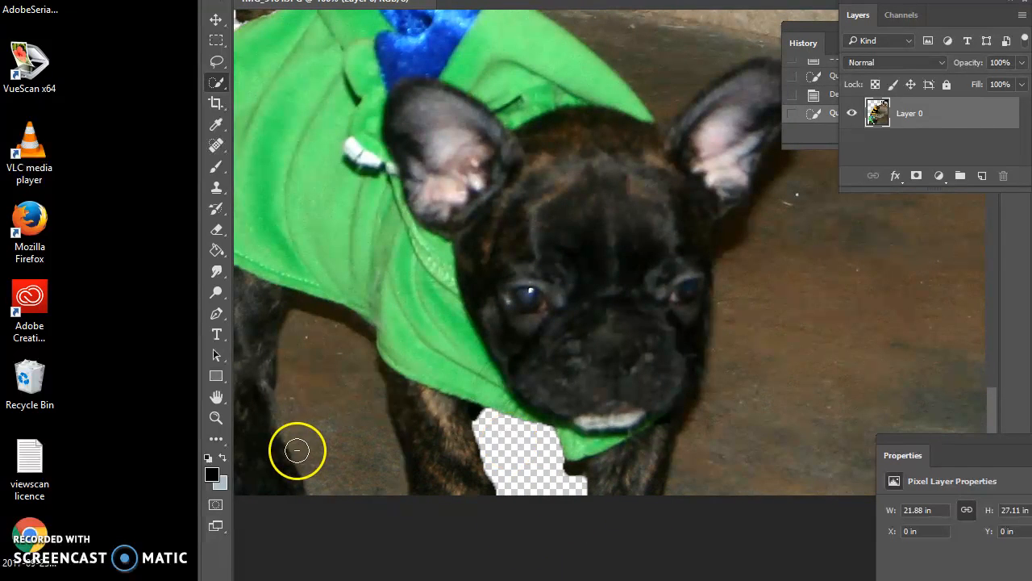
{"action": "left_click", "coordinate": [322, 444]}
{"action": "left_click", "coordinate": [413, 0]}
{"action": "left_click", "coordinate": [425, 0]}
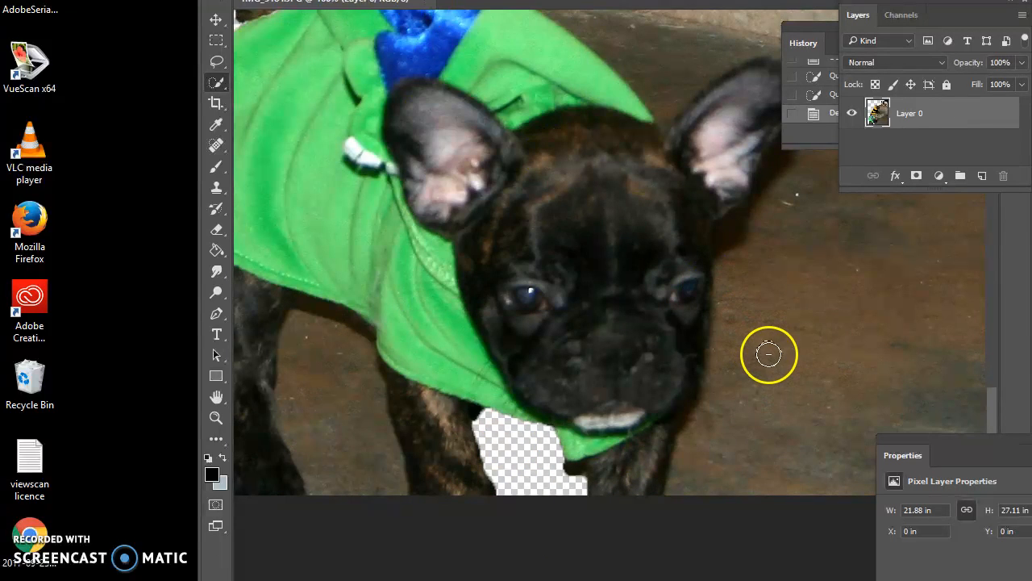
Quick-select the floor area right of the green-costumed dog's face and front leg and cut it out.
{"action": "left_click", "coordinate": [776, 401]}
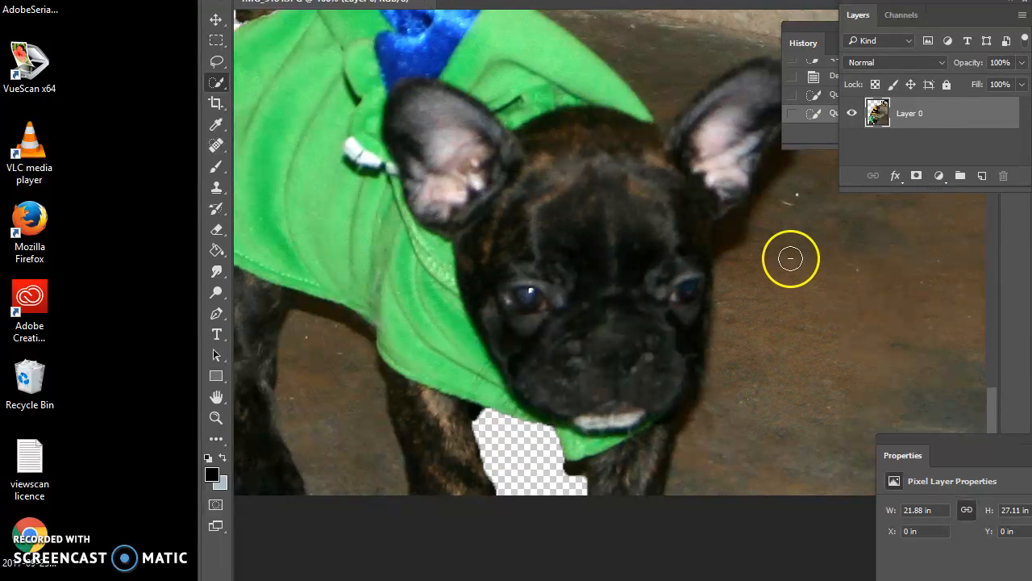
{"action": "left_click", "coordinate": [412, 0]}
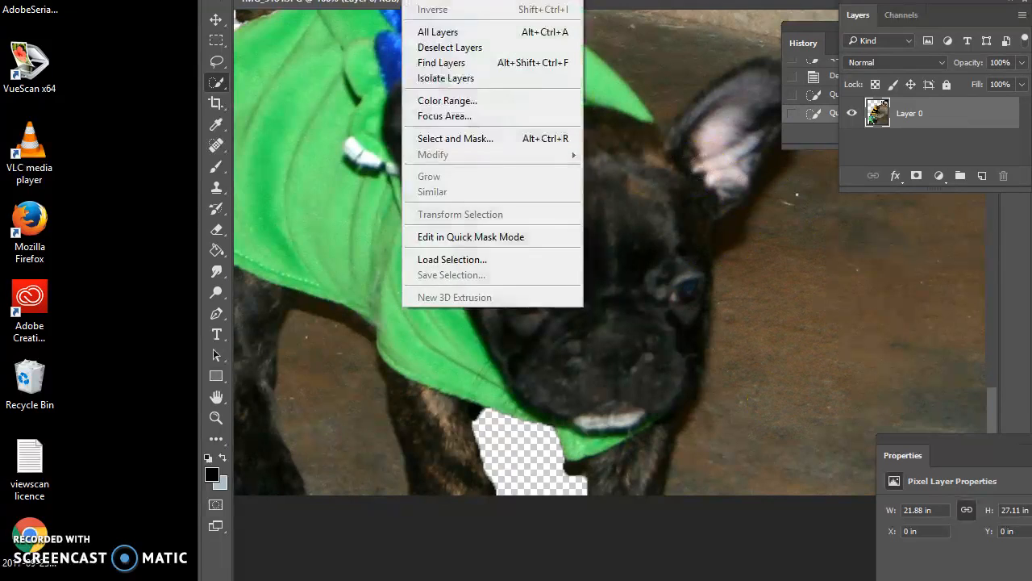
{"action": "left_click", "coordinate": [790, 231]}
{"action": "left_click", "coordinate": [797, 292]}
{"action": "mouse_move", "coordinate": [818, 354]}
{"action": "left_mouse_down"}
{"action": "mouse_move", "coordinate": [922, 492]}
{"action": "mouse_move", "coordinate": [995, 459]}
{"action": "mouse_move", "coordinate": [969, 359]}
{"action": "mouse_move", "coordinate": [961, 228]}
{"action": "mouse_move", "coordinate": [985, 234]}
{"action": "left_mouse_up"}
{"action": "left_click", "coordinate": [288, 4]}
{"action": "left_click", "coordinate": [277, 34]}
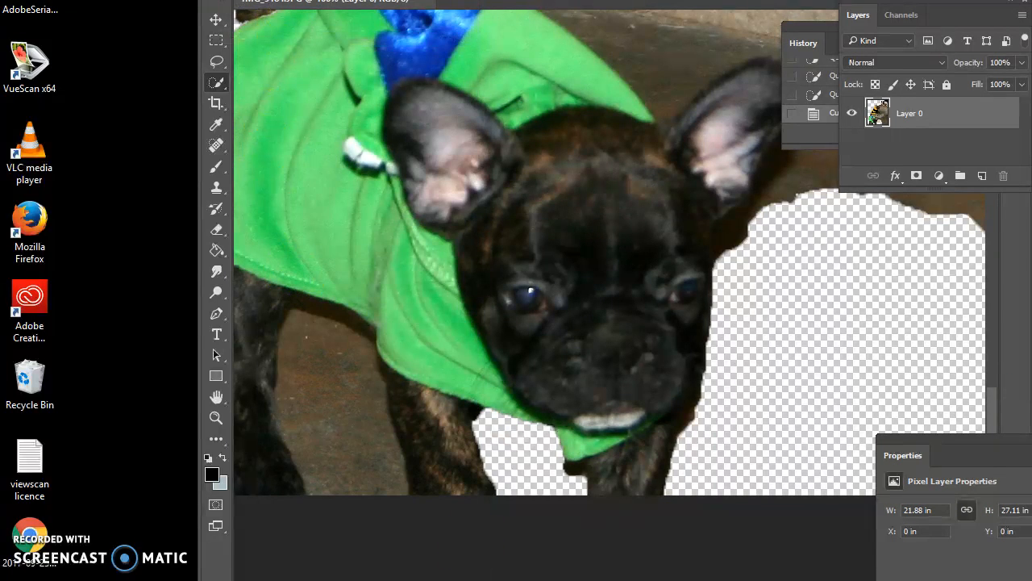
Quick-select the remaining floor between the green-costumed dog, the concrete block and the photo's right edge, and delete it.
{"action": "scroll", "coordinate": [609, 253], "scroll_direction": "right", "scroll_amount": 5}
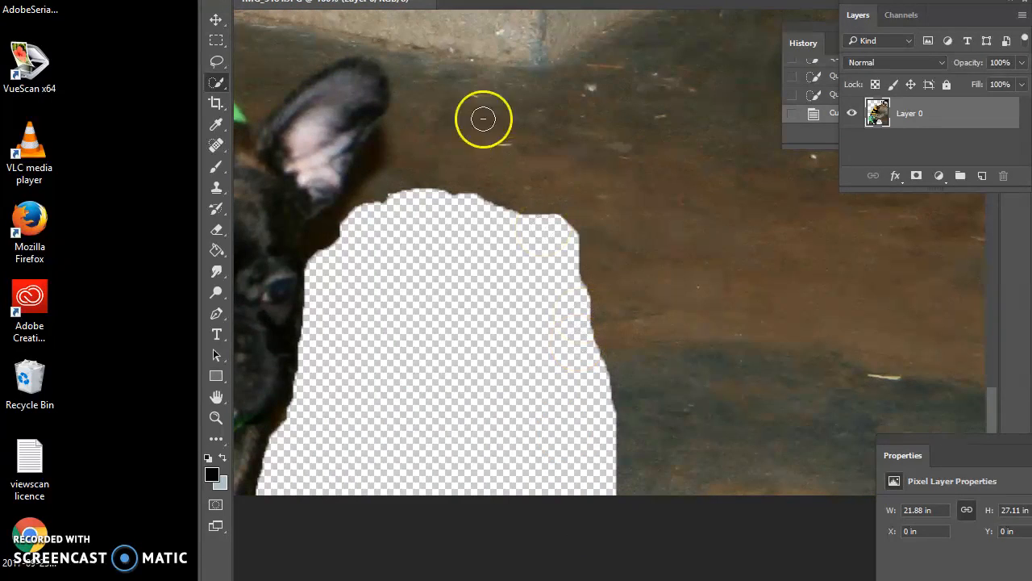
{"action": "left_click", "coordinate": [512, 3]}
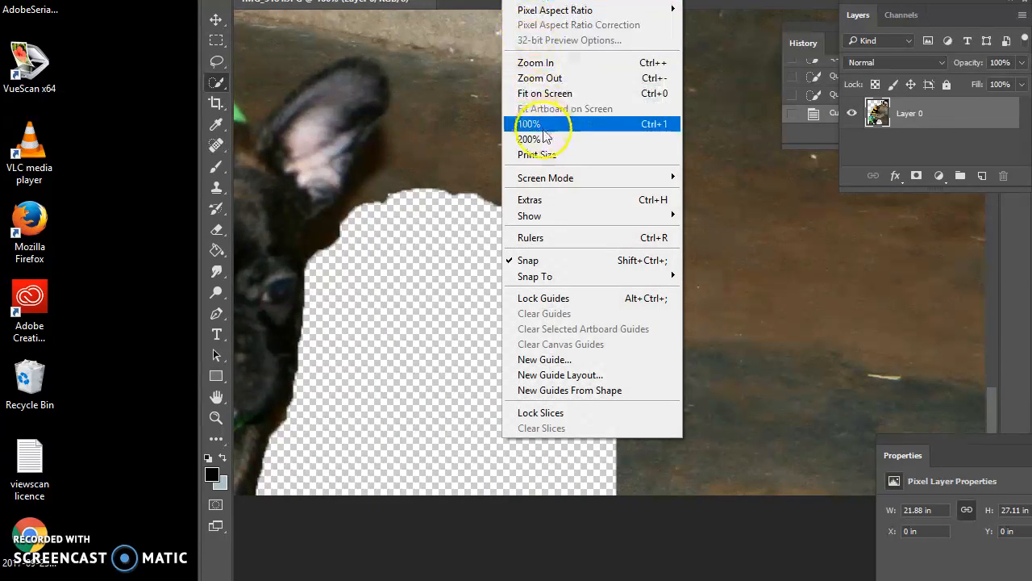
{"action": "left_click", "coordinate": [543, 92]}
{"action": "mouse_move", "coordinate": [644, 552]}
{"action": "left_mouse_down"}
{"action": "mouse_move", "coordinate": [625, 514]}
{"action": "mouse_move", "coordinate": [674, 459]}
{"action": "mouse_move", "coordinate": [830, 469]}
{"action": "mouse_move", "coordinate": [857, 488]}
{"action": "left_mouse_up"}
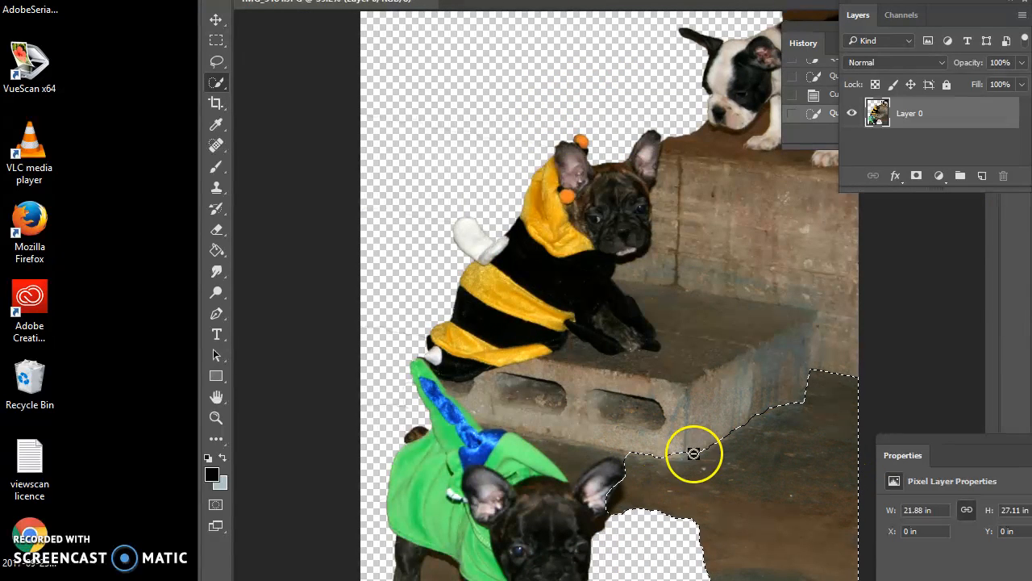
{"action": "left_click", "coordinate": [613, 503]}
{"action": "key", "text": "Delete"}
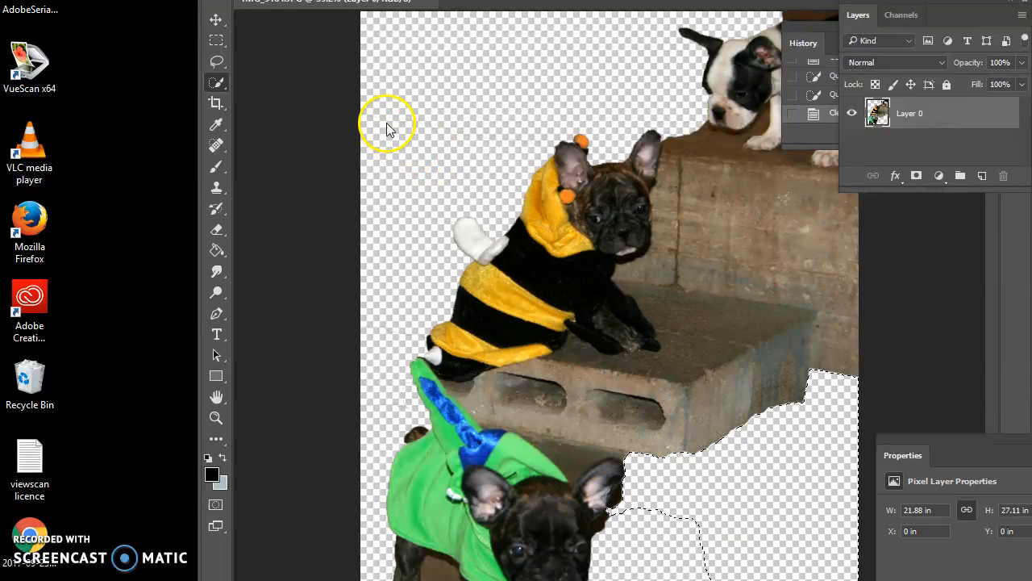
{"action": "mouse_move", "coordinate": [748, 129]}
{"action": "left_mouse_down"}
{"action": "mouse_move", "coordinate": [712, 148]}
{"action": "mouse_move", "coordinate": [744, 350]}
{"action": "mouse_move", "coordinate": [816, 375]}
{"action": "left_mouse_up"}
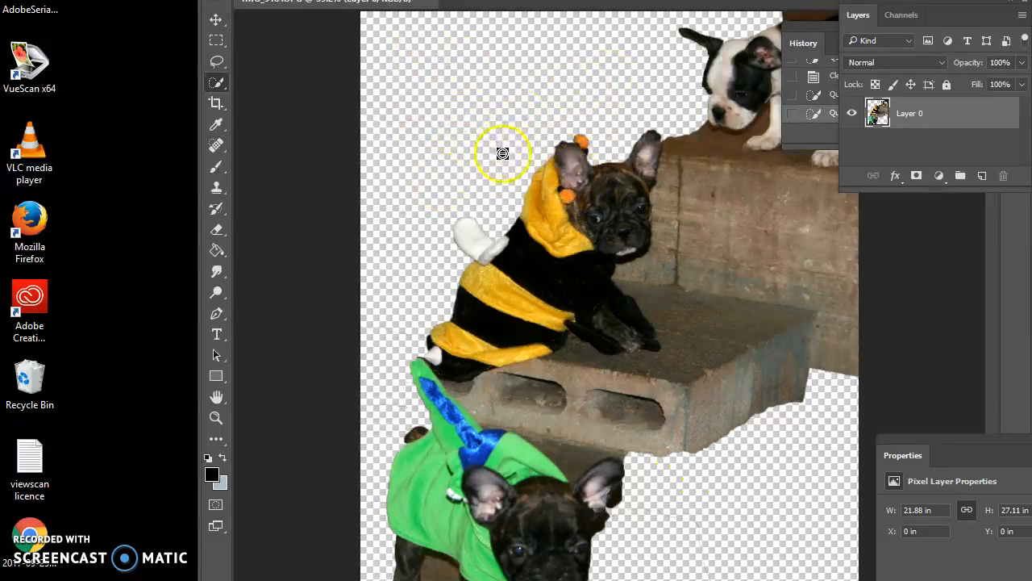
Add a new empty layer above the dog photo and set the foreground colour to red, e92f2f.
{"action": "left_click", "coordinate": [982, 176]}
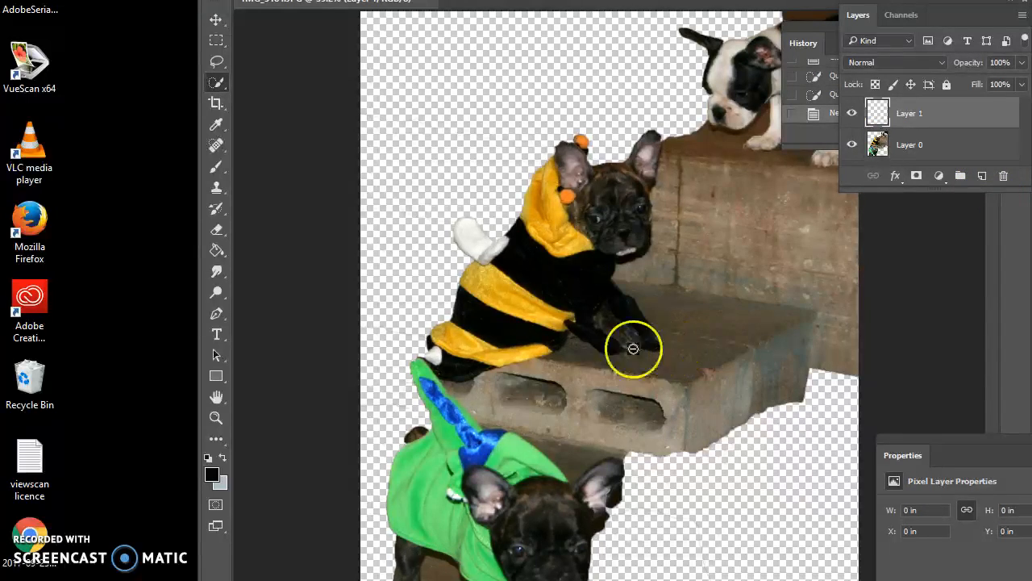
{"action": "left_click", "coordinate": [212, 476]}
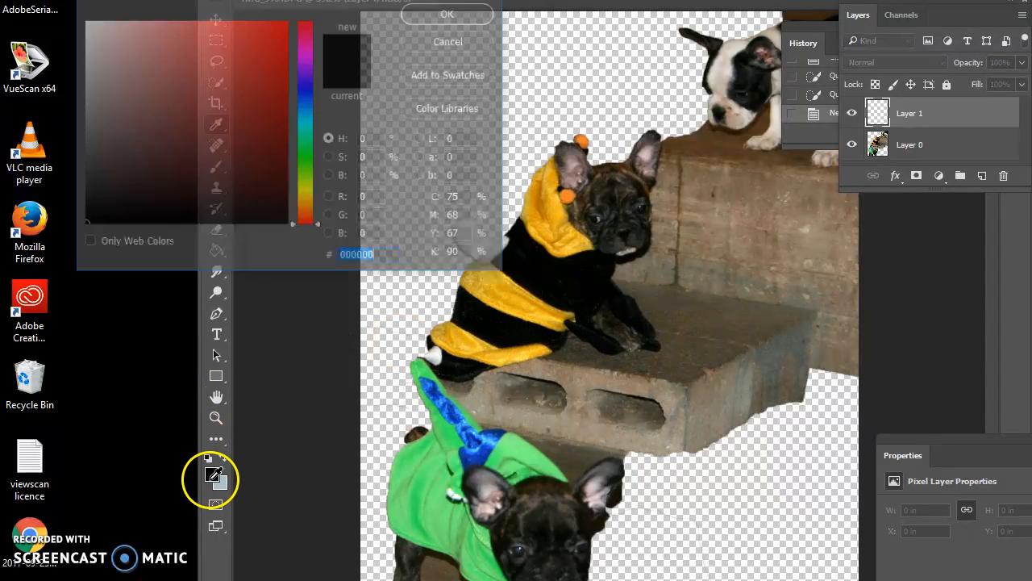
{"action": "left_click", "coordinate": [251, 38]}
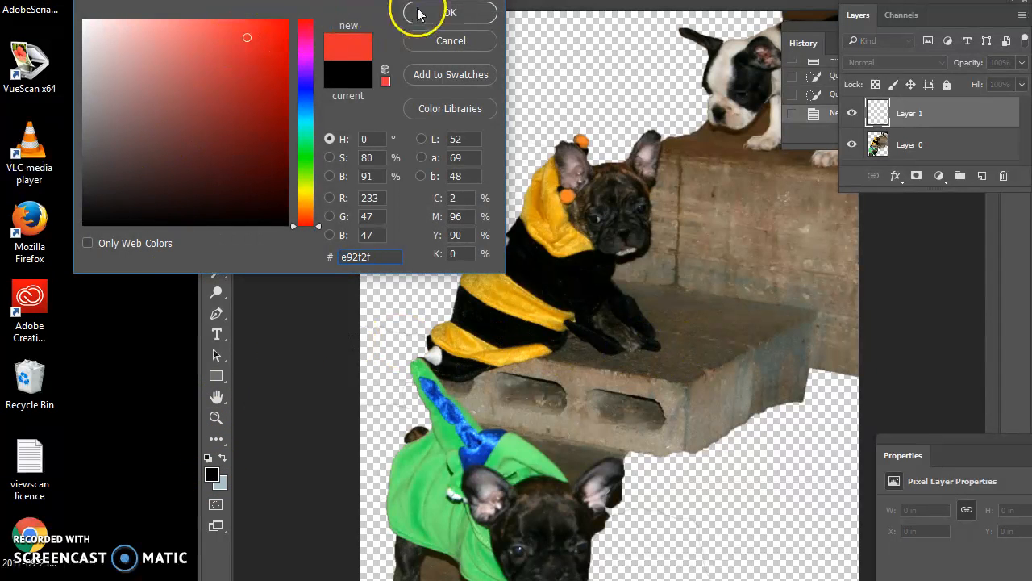
{"action": "left_click", "coordinate": [442, 13]}
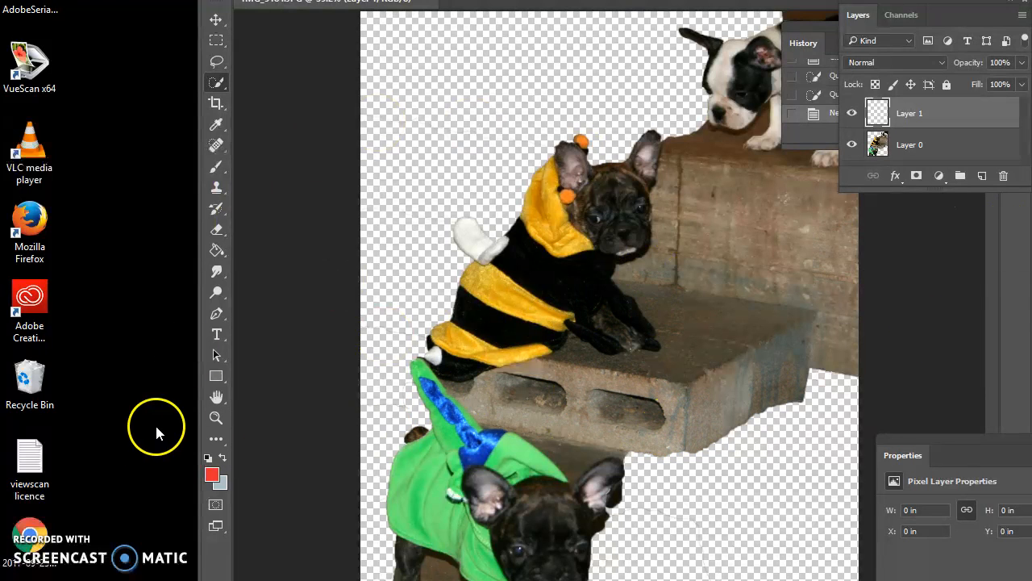
Clear the selection, fill all of Layer 1 with the red foreground colour and place it beneath Layer 0.
{"action": "left_click", "coordinate": [217, 250]}
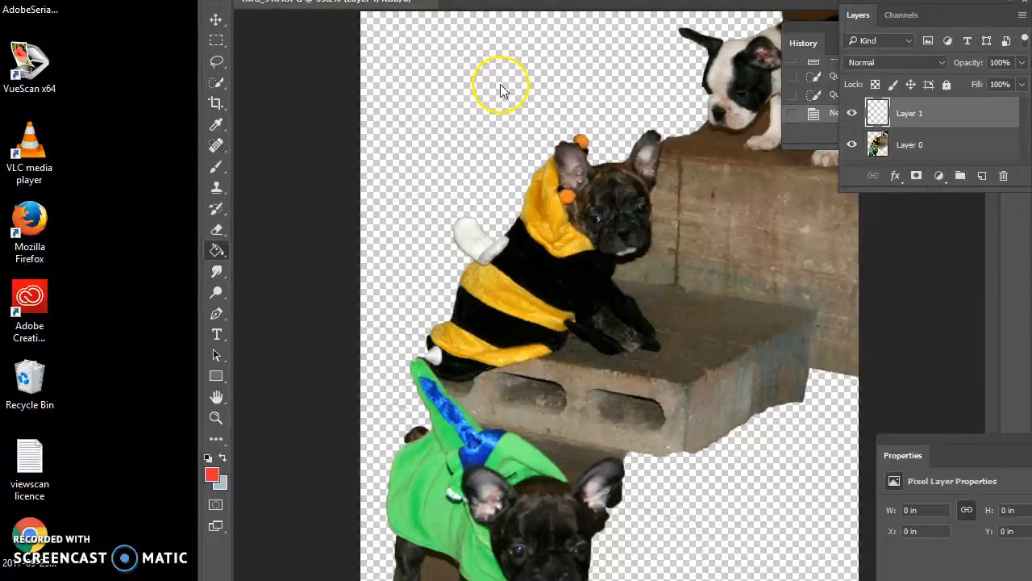
{"action": "left_click", "coordinate": [774, 98]}
{"action": "left_click", "coordinate": [410, 0]}
{"action": "left_click", "coordinate": [423, 0]}
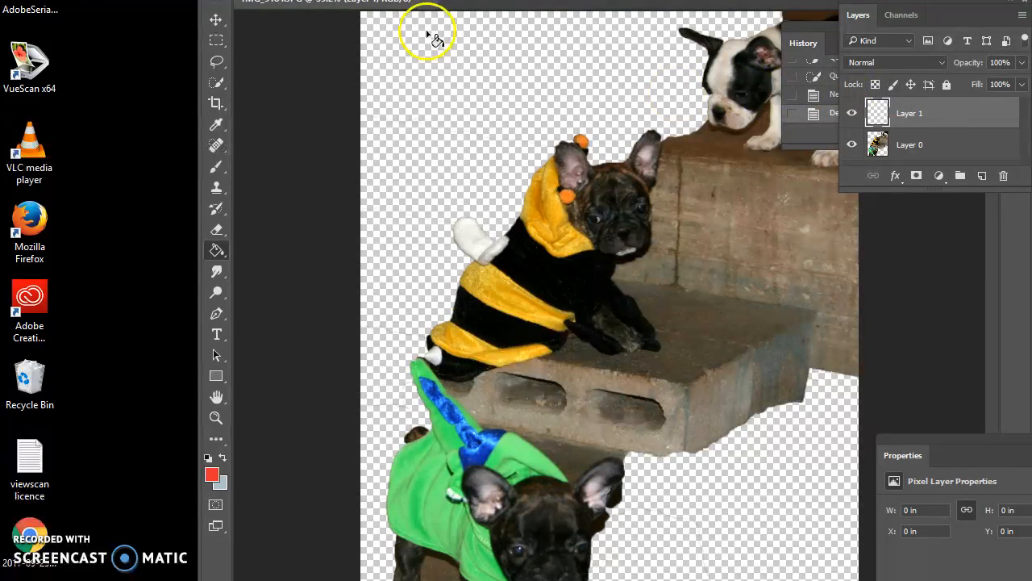
{"action": "left_click", "coordinate": [407, 71]}
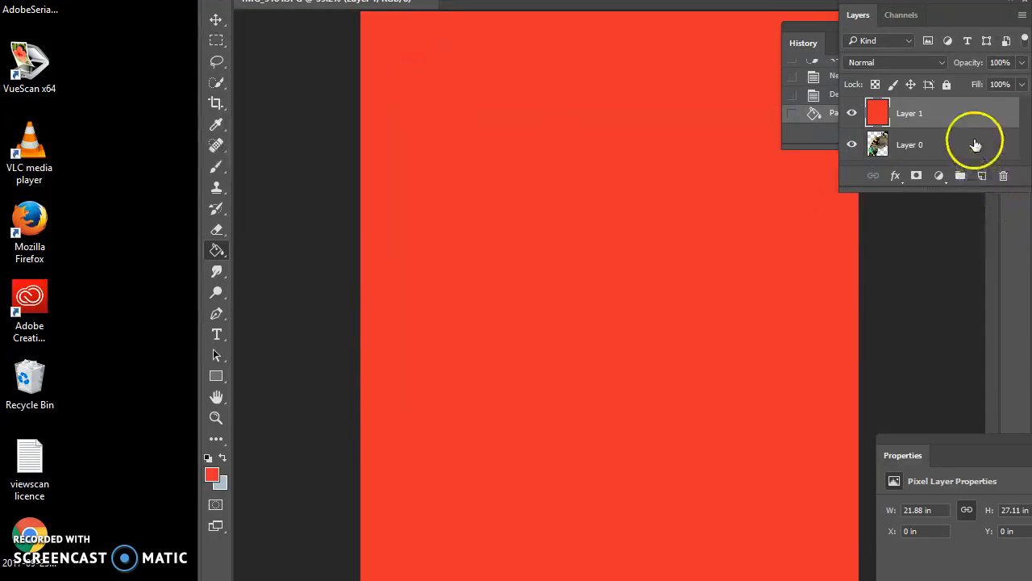
{"action": "left_click_drag", "start_coordinate": [952, 113], "coordinate": [949, 142]}
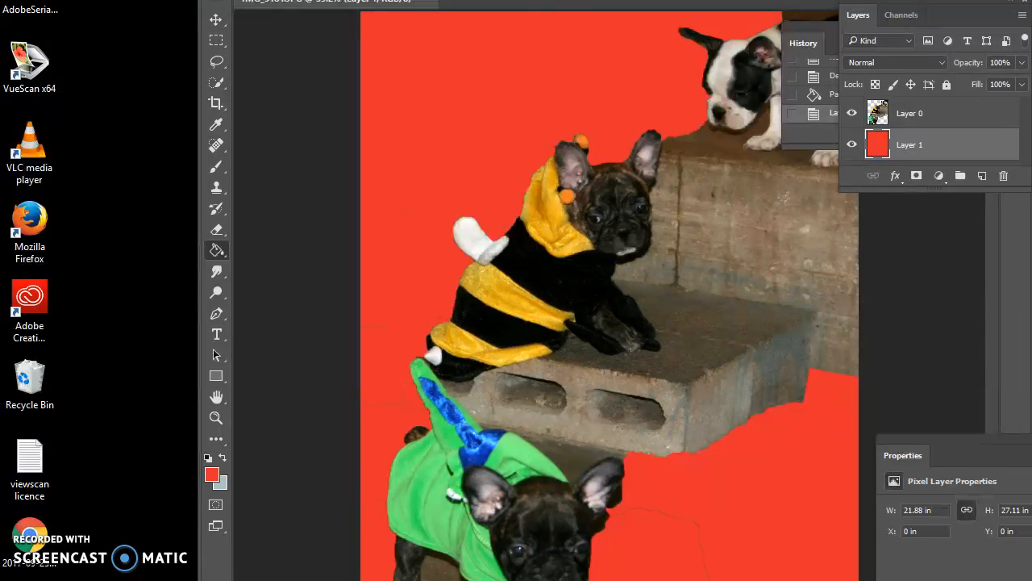
Erase the thin leftover outlines on Layer 0 between the photo's left edge and the two costumed dogs.
{"action": "left_click", "coordinate": [515, 1]}
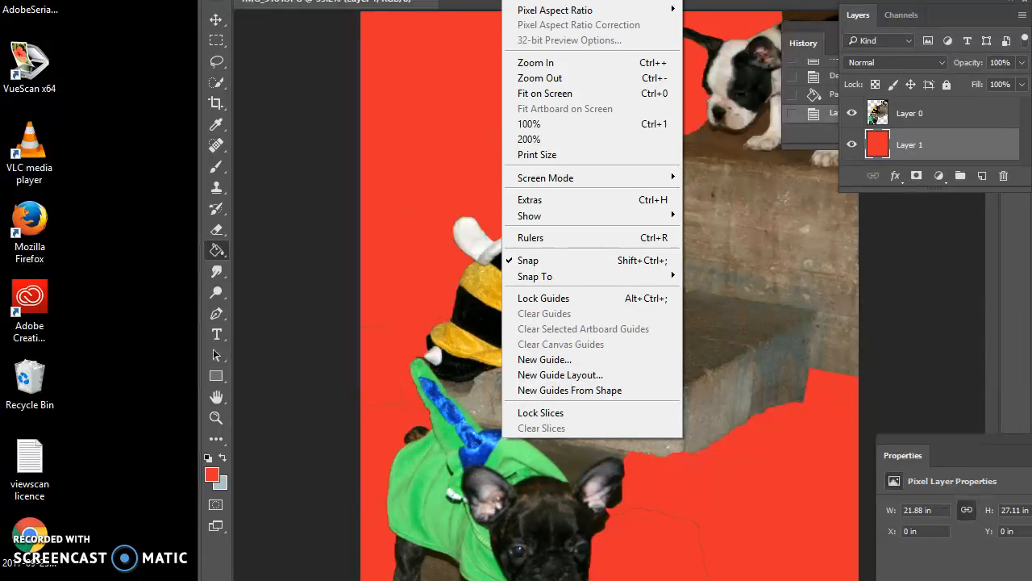
{"action": "left_click", "coordinate": [546, 123]}
{"action": "left_click_drag", "start_coordinate": [610, 579], "coordinate": [433, 580]}
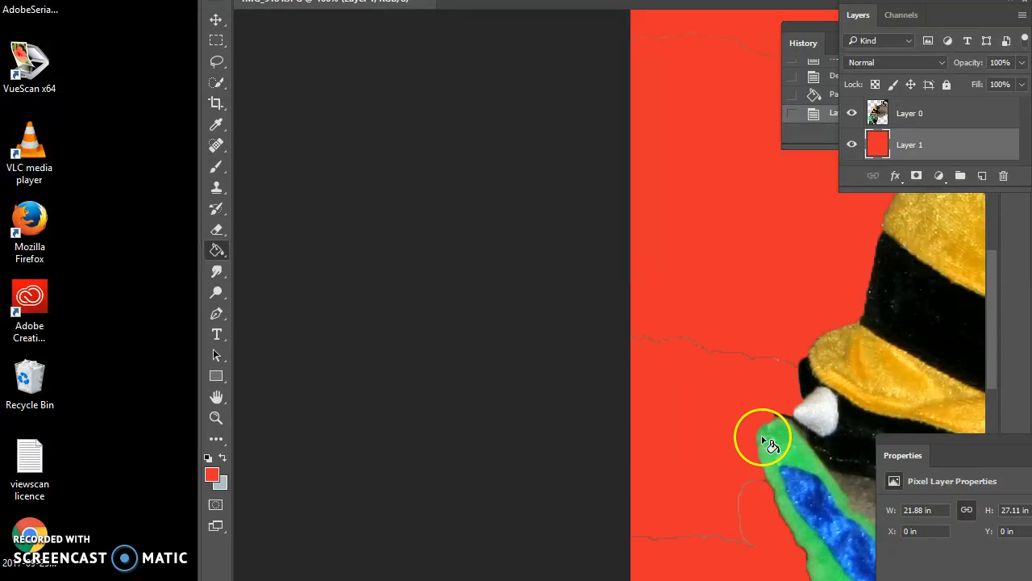
{"action": "left_click", "coordinate": [216, 229]}
{"action": "left_click_drag", "start_coordinate": [779, 362], "coordinate": [775, 362]}
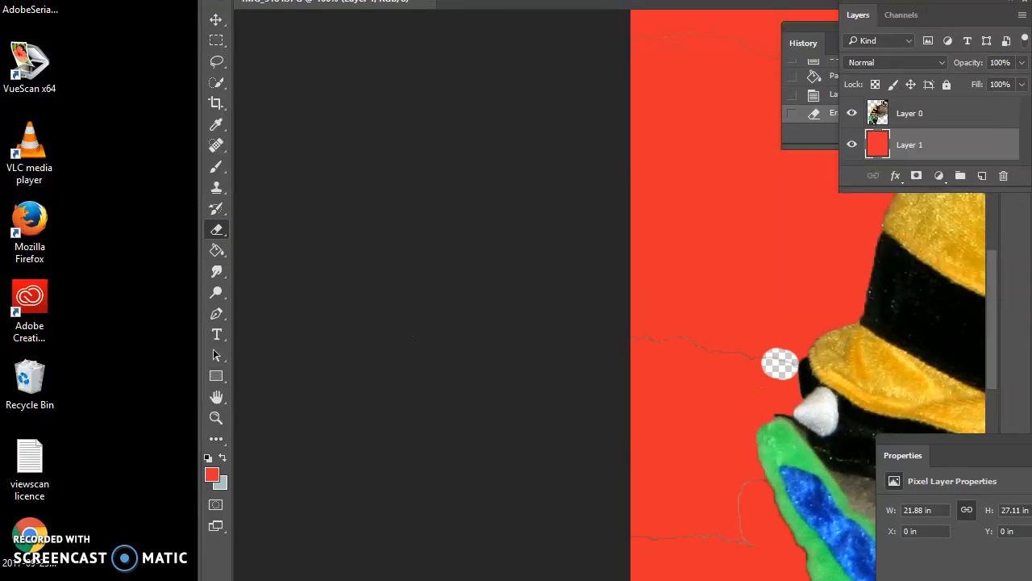
{"action": "key", "text": "ctrl+z"}
{"action": "left_click", "coordinate": [928, 117]}
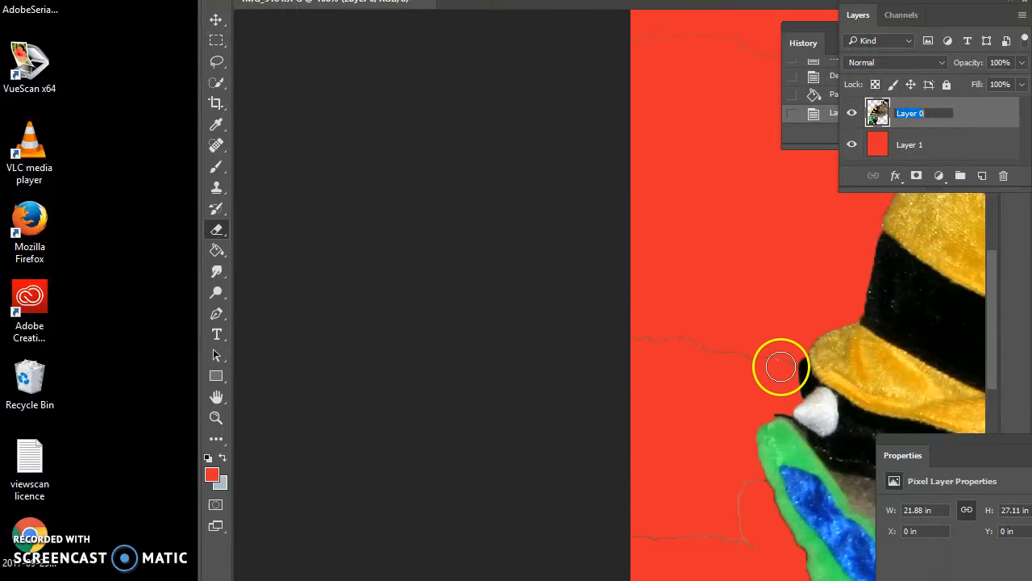
{"action": "mouse_move", "coordinate": [783, 366]}
{"action": "left_mouse_down"}
{"action": "mouse_move", "coordinate": [632, 332]}
{"action": "mouse_move", "coordinate": [649, 396]}
{"action": "mouse_move", "coordinate": [726, 481]}
{"action": "mouse_move", "coordinate": [753, 485]}
{"action": "mouse_move", "coordinate": [738, 536]}
{"action": "mouse_move", "coordinate": [623, 534]}
{"action": "mouse_move", "coordinate": [744, 522]}
{"action": "mouse_move", "coordinate": [757, 548]}
{"action": "mouse_move", "coordinate": [716, 564]}
{"action": "left_mouse_up"}
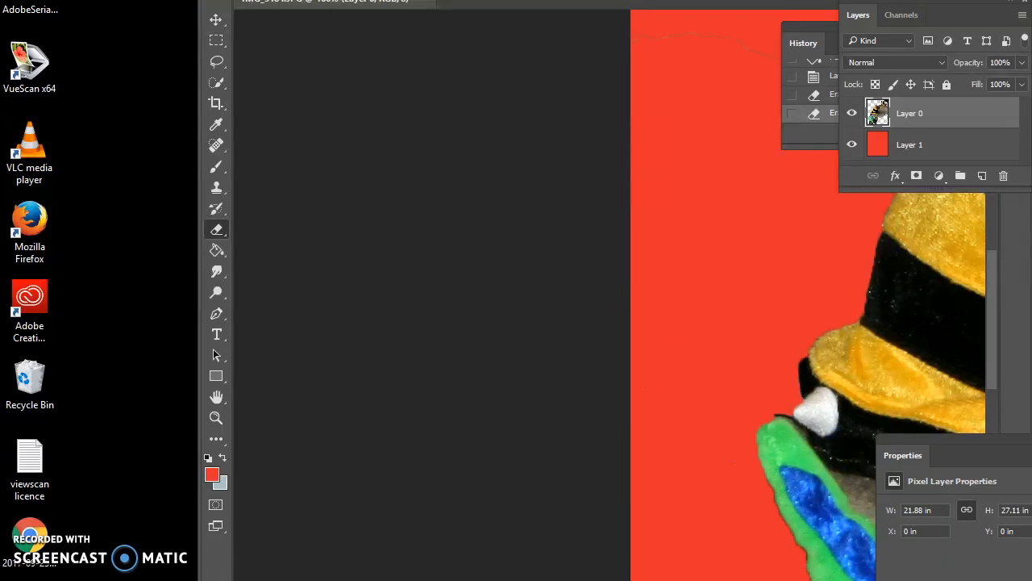
Erase the stray leftover specks on Layer 0 beside the bee costume's tail at 200% magnification.
{"action": "scroll", "coordinate": [617, 295], "scroll_direction": "right", "scroll_amount": 10}
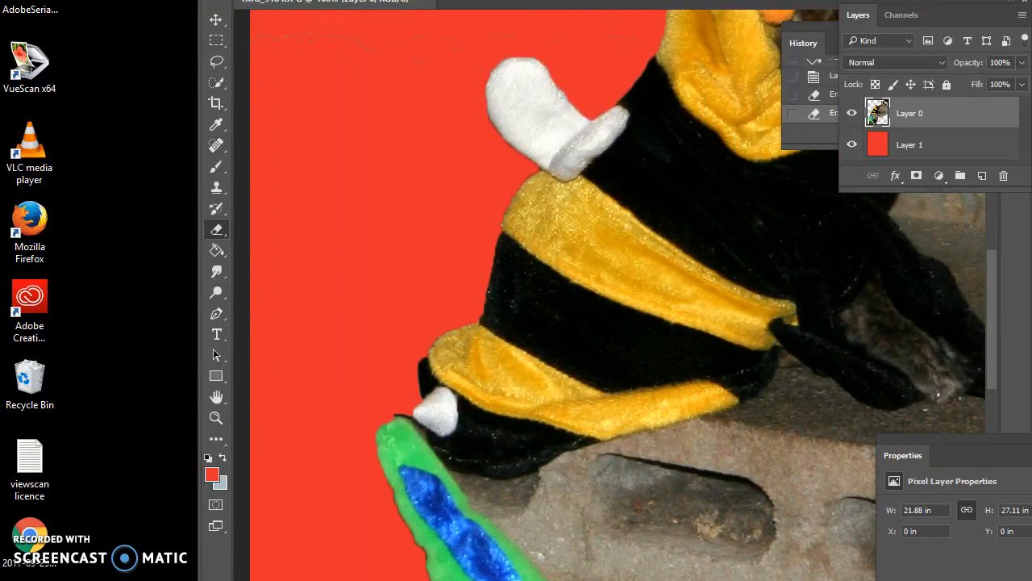
{"action": "left_click", "coordinate": [537, 4]}
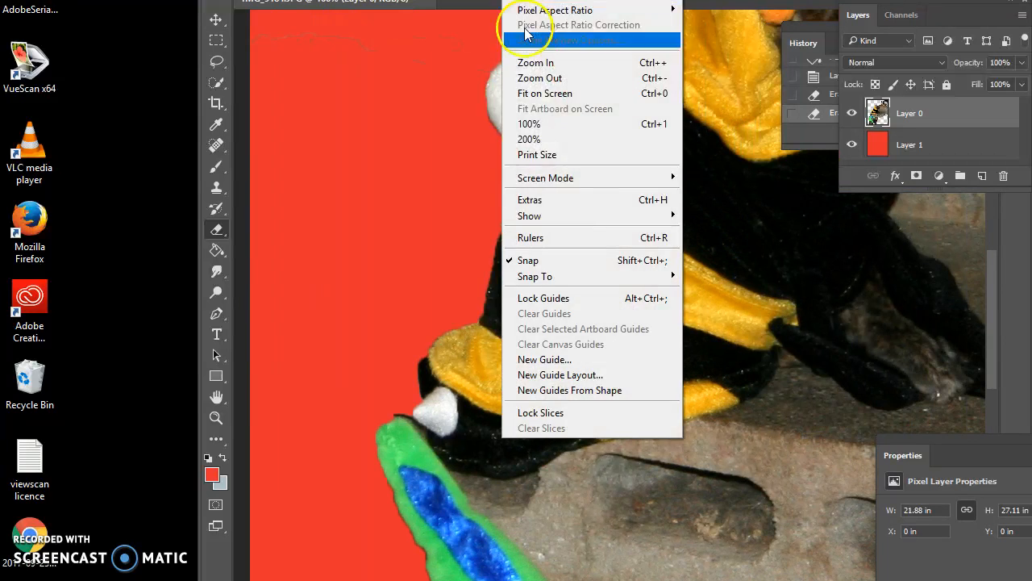
{"action": "left_click", "coordinate": [554, 136]}
{"action": "scroll", "coordinate": [611, 294], "scroll_direction": "left", "scroll_amount": 9}
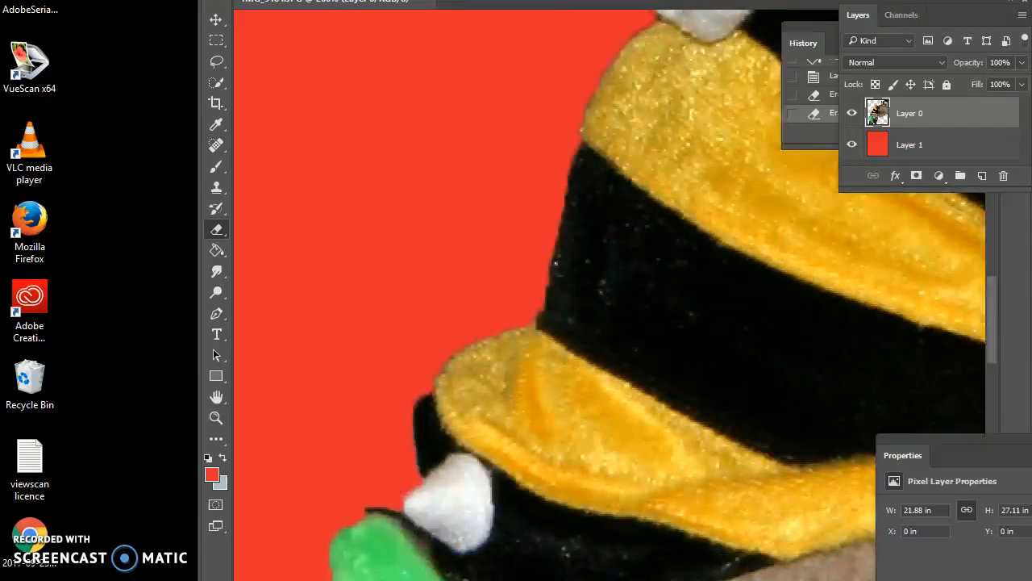
{"action": "left_click", "coordinate": [494, 488]}
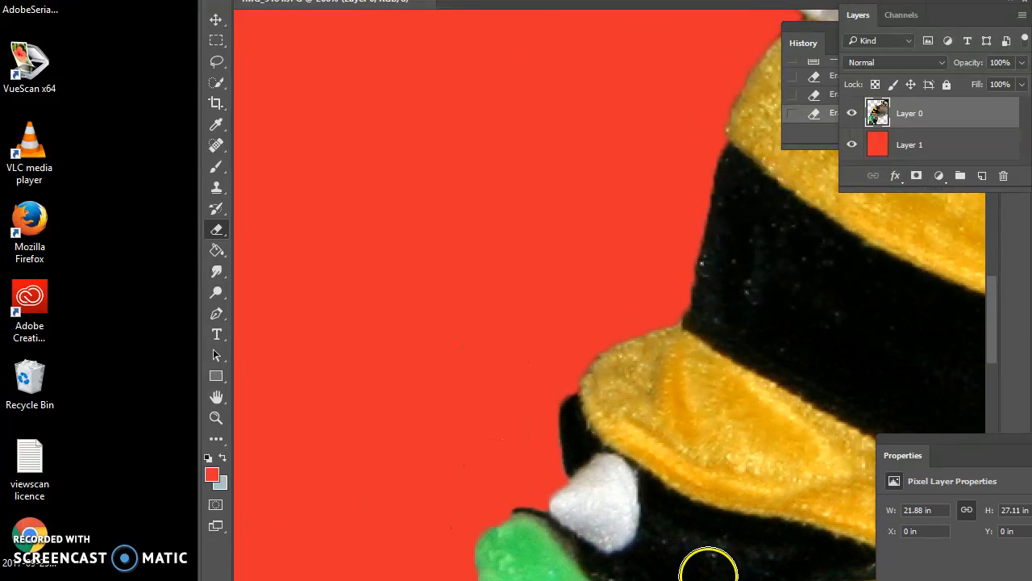
Erase the thin leftover line running from the bee-costumed dog's ear towards the photo's left edge.
{"action": "scroll", "coordinate": [611, 295], "scroll_direction": "right", "scroll_amount": 12}
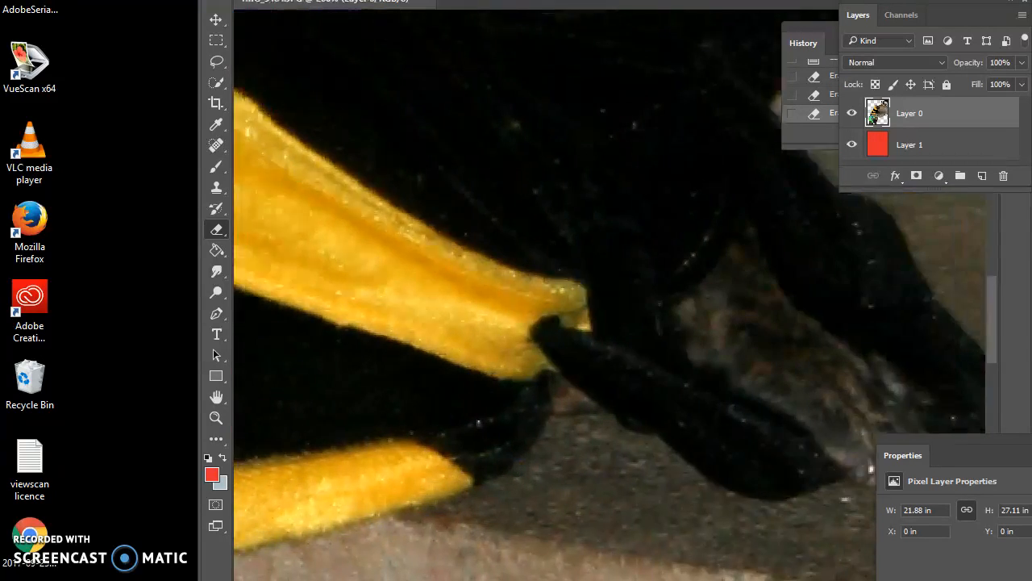
{"action": "left_click_drag", "start_coordinate": [994, 352], "coordinate": [997, 242]}
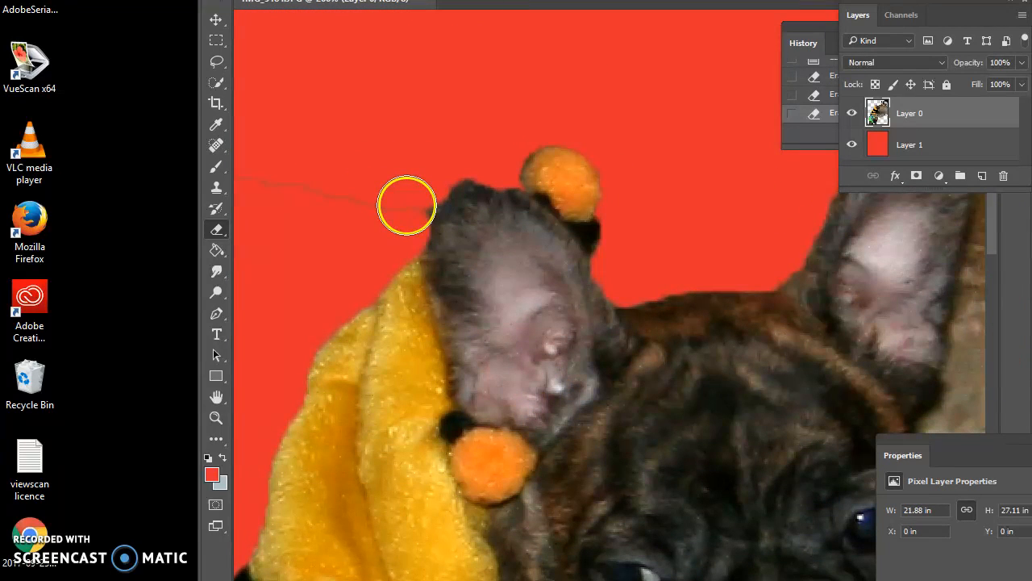
{"action": "left_click", "coordinate": [216, 187]}
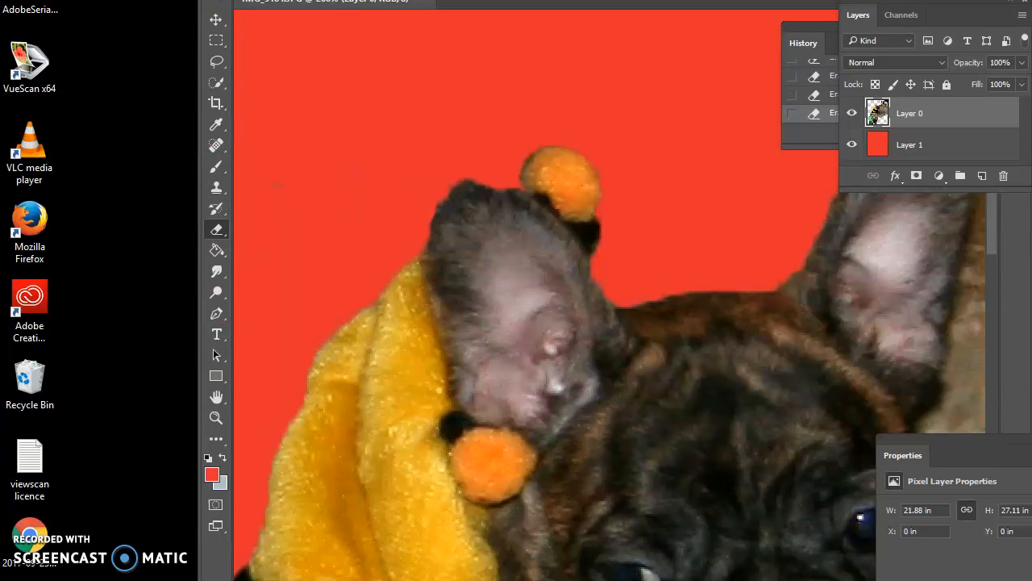
{"action": "scroll", "coordinate": [609, 323], "scroll_direction": "left", "scroll_amount": 10}
{"action": "mouse_move", "coordinate": [824, 171]}
{"action": "left_mouse_down"}
{"action": "mouse_move", "coordinate": [593, 134]}
{"action": "mouse_move", "coordinate": [225, 47]}
{"action": "mouse_move", "coordinate": [236, 40]}
{"action": "mouse_move", "coordinate": [550, 80]}
{"action": "left_mouse_up"}
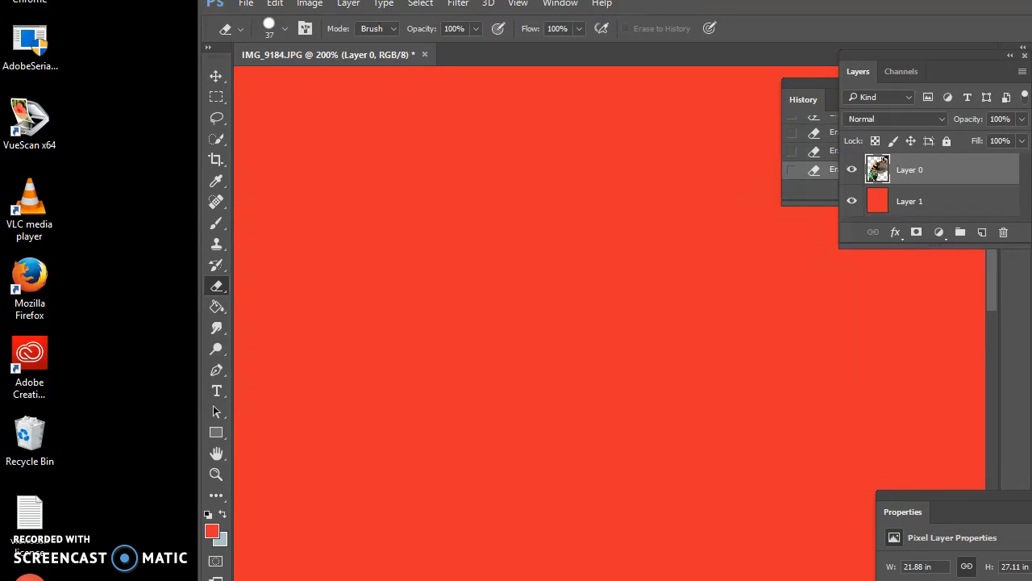
{"action": "scroll", "coordinate": [609, 322], "scroll_direction": "left", "scroll_amount": 5}
{"action": "scroll", "coordinate": [610, 322], "scroll_direction": "right", "scroll_amount": 7}
{"action": "scroll", "coordinate": [609, 323], "scroll_direction": "left", "scroll_amount": 2}
{"action": "scroll", "coordinate": [364, 569], "scroll_direction": "left", "scroll_amount": 3}
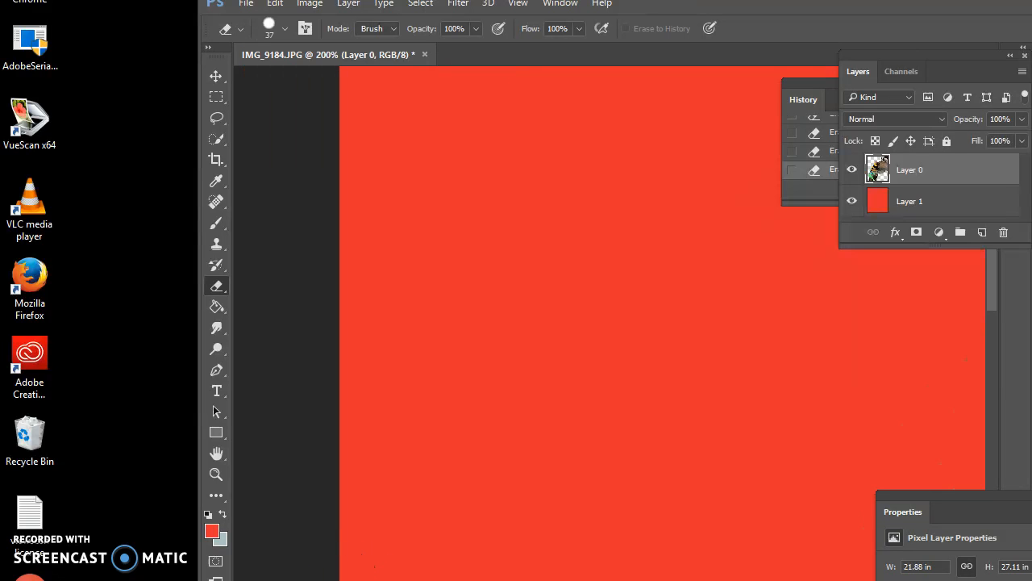
Erase the leftover cut outline on Layer 0 in the cleared floor area beside the green-costumed dog's ear.
{"action": "scroll", "coordinate": [609, 322], "scroll_direction": "right", "scroll_amount": 12}
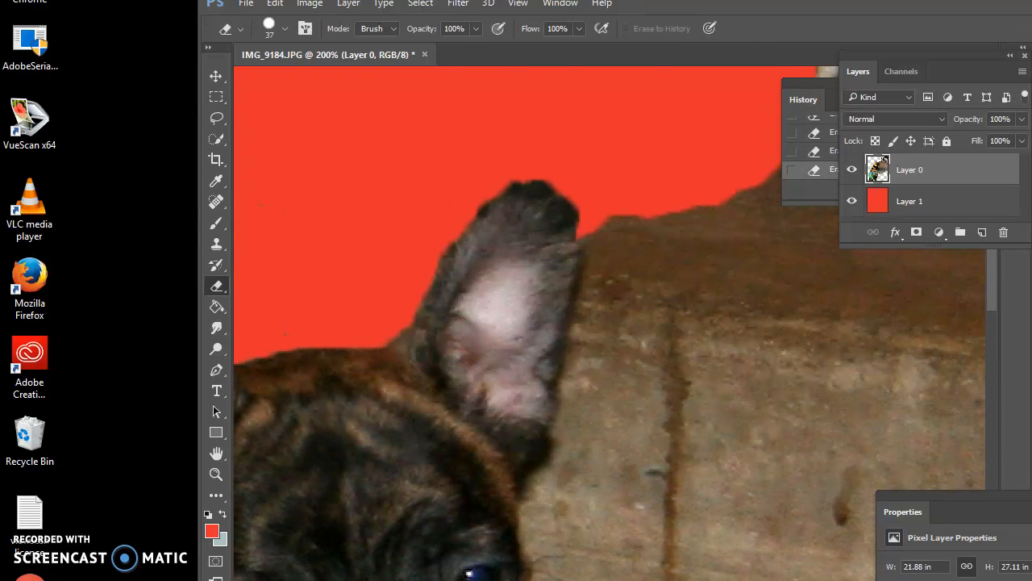
{"action": "left_click_drag", "start_coordinate": [992, 311], "coordinate": [973, 541]}
{"action": "mouse_move", "coordinate": [346, 375]}
{"action": "left_mouse_down"}
{"action": "mouse_move", "coordinate": [386, 355]}
{"action": "mouse_move", "coordinate": [489, 337]}
{"action": "mouse_move", "coordinate": [652, 362]}
{"action": "mouse_move", "coordinate": [755, 410]}
{"action": "mouse_move", "coordinate": [793, 541]}
{"action": "left_mouse_up"}
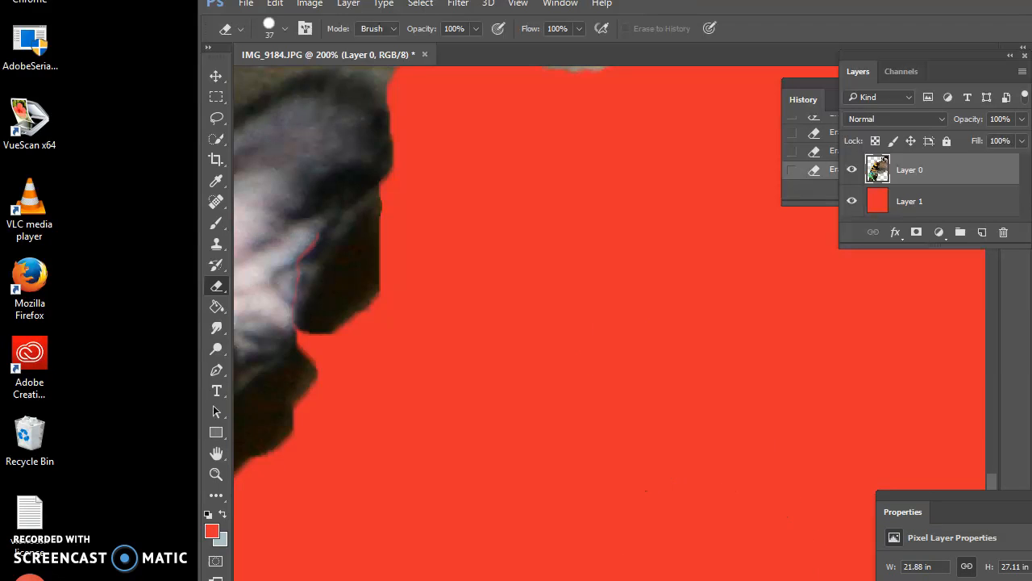
{"action": "scroll", "coordinate": [609, 323], "scroll_direction": "right", "scroll_amount": 5}
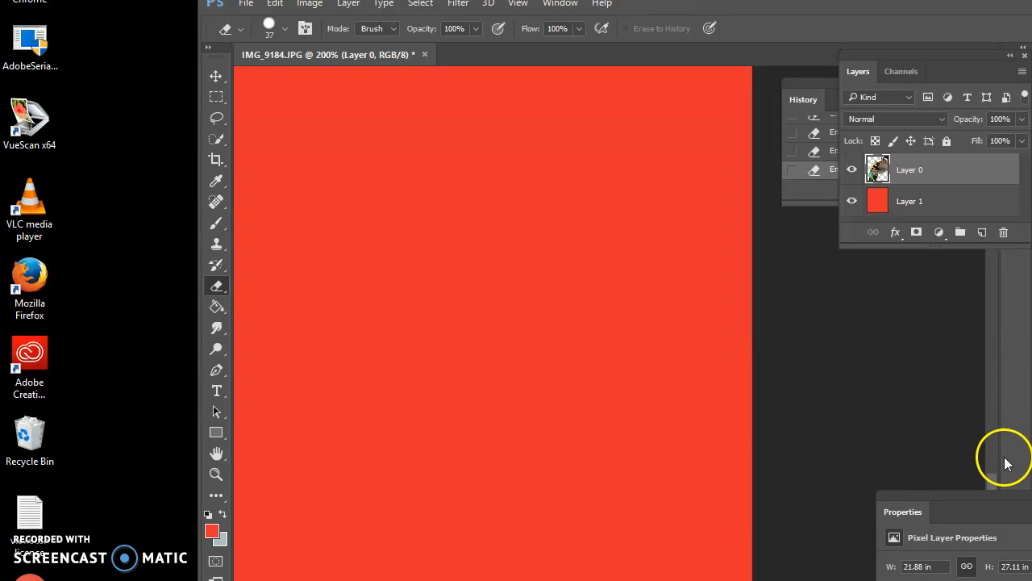
{"action": "left_click_drag", "start_coordinate": [987, 479], "coordinate": [926, 101]}
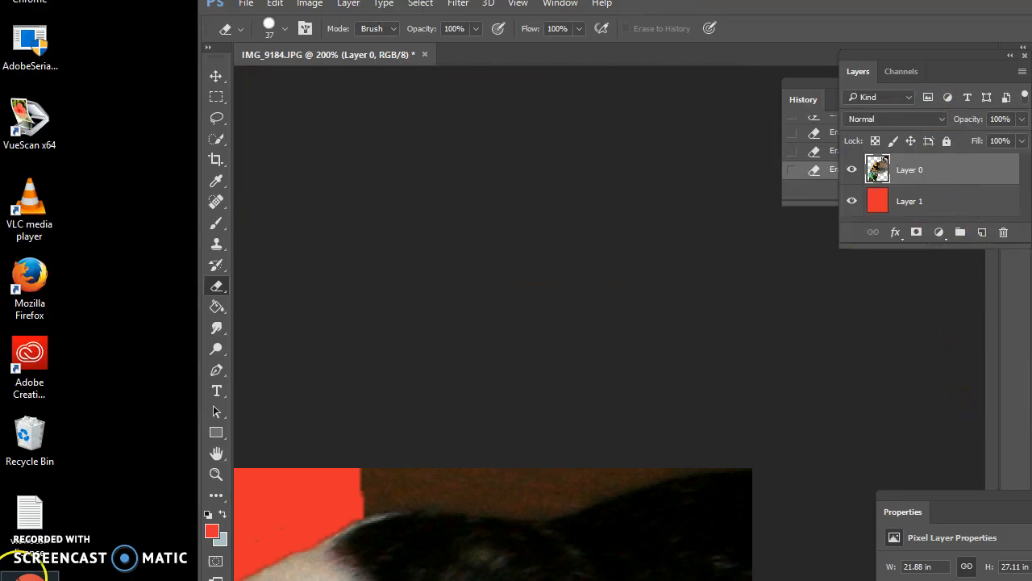